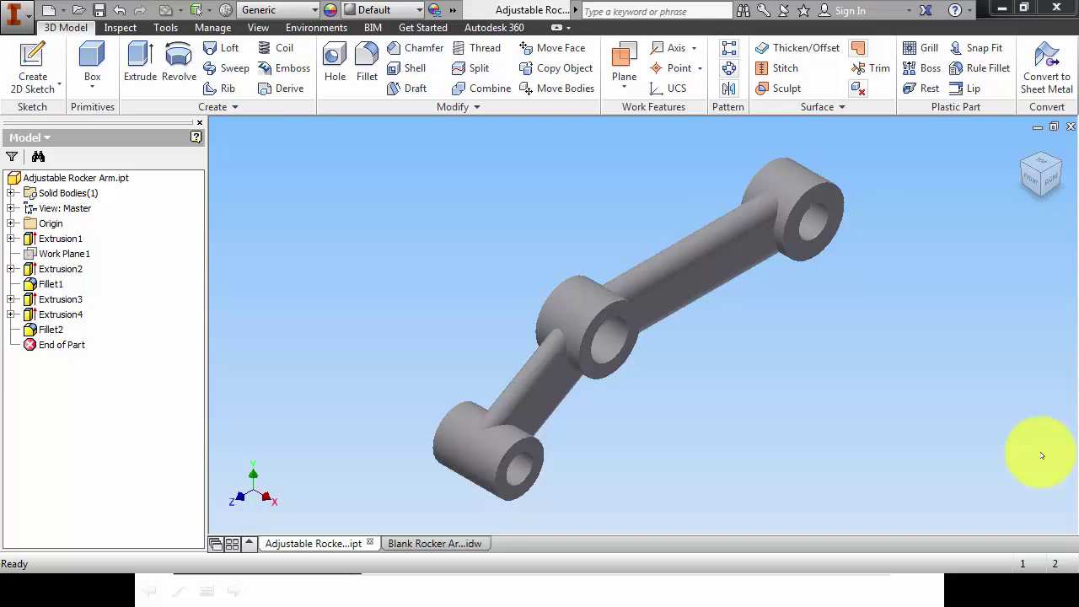
Open the Blank Rocker Arm drawing and place a Right-orientation base view in the lower sheet area
{"action": "key", "text": "alt+Tab"}
{"action": "key", "text": "alt+Tab"}
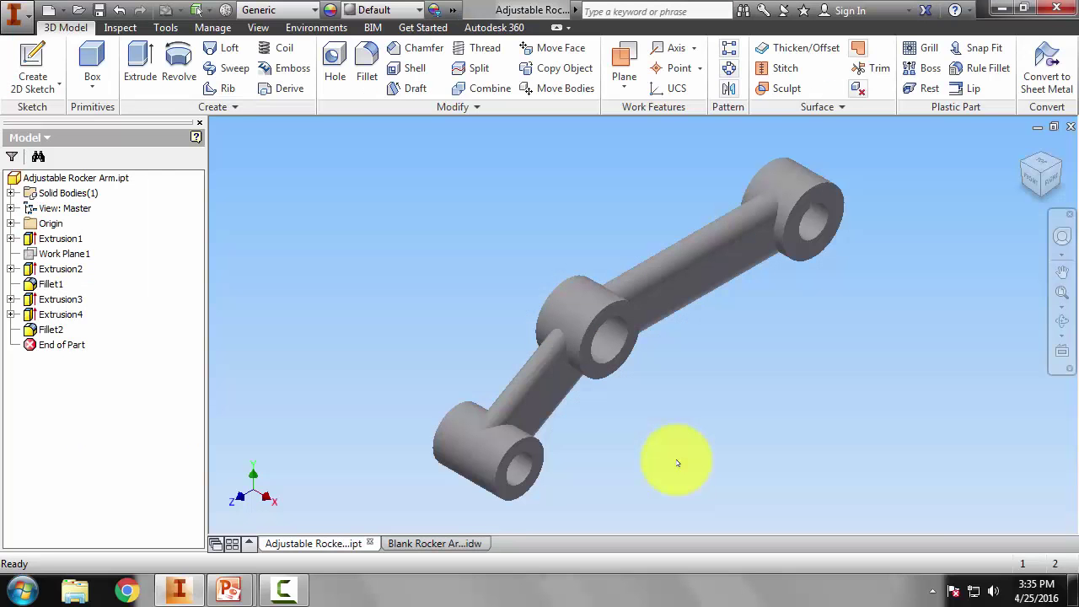
{"action": "left_click", "coordinate": [461, 545]}
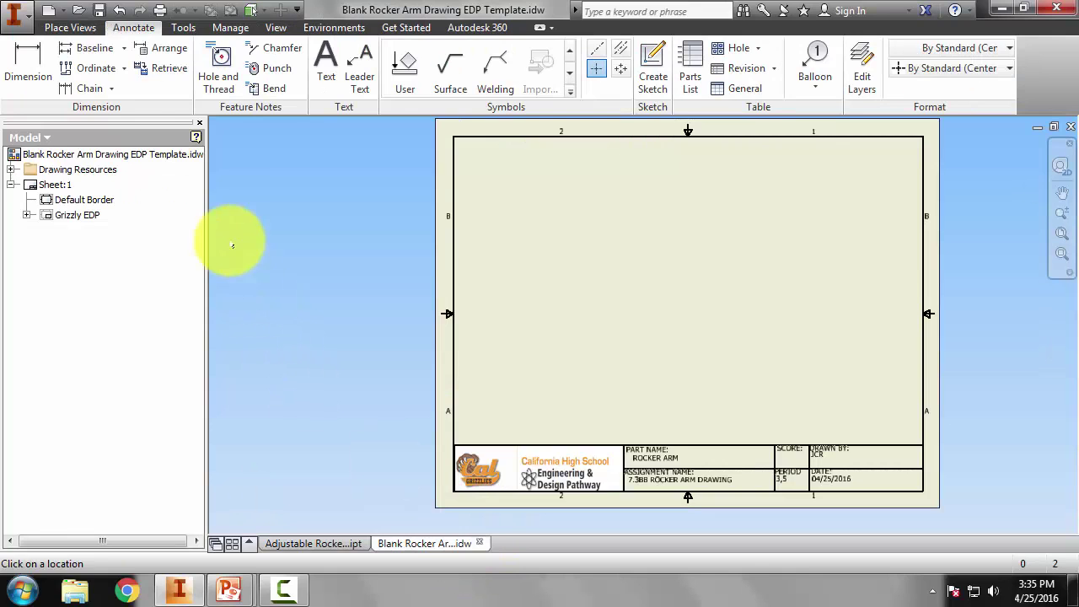
{"action": "left_click", "coordinate": [66, 27]}
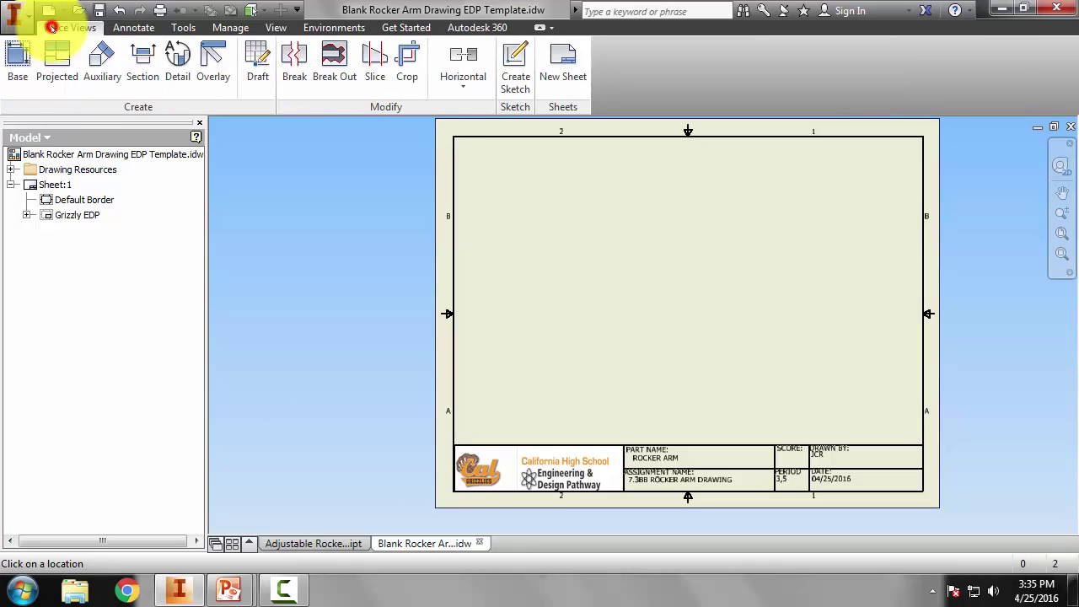
{"action": "left_click", "coordinate": [20, 58]}
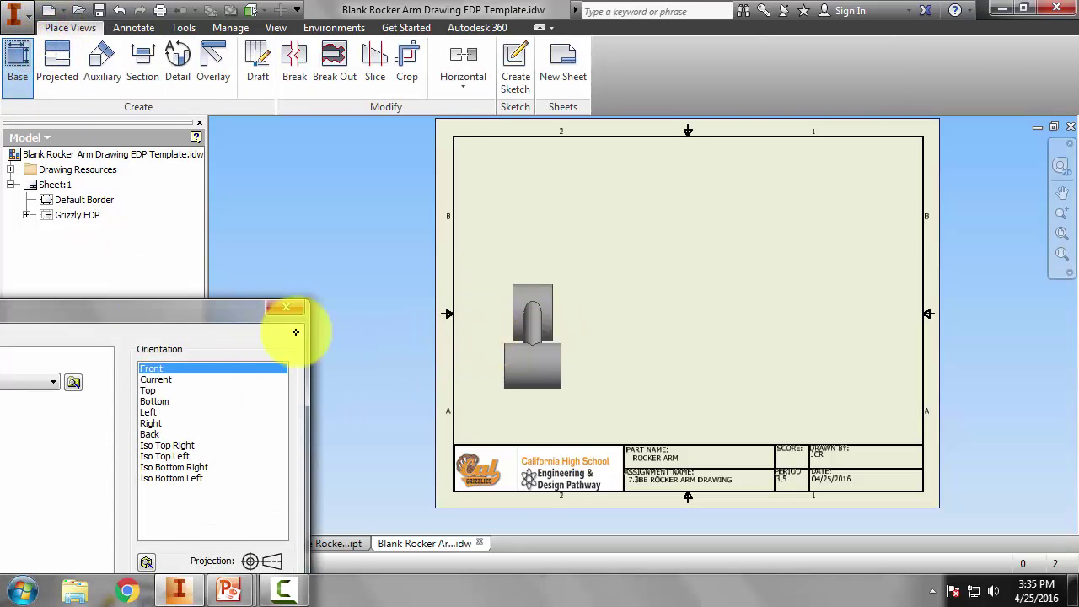
{"action": "left_click_drag", "start_coordinate": [207, 321], "coordinate": [247, 226]}
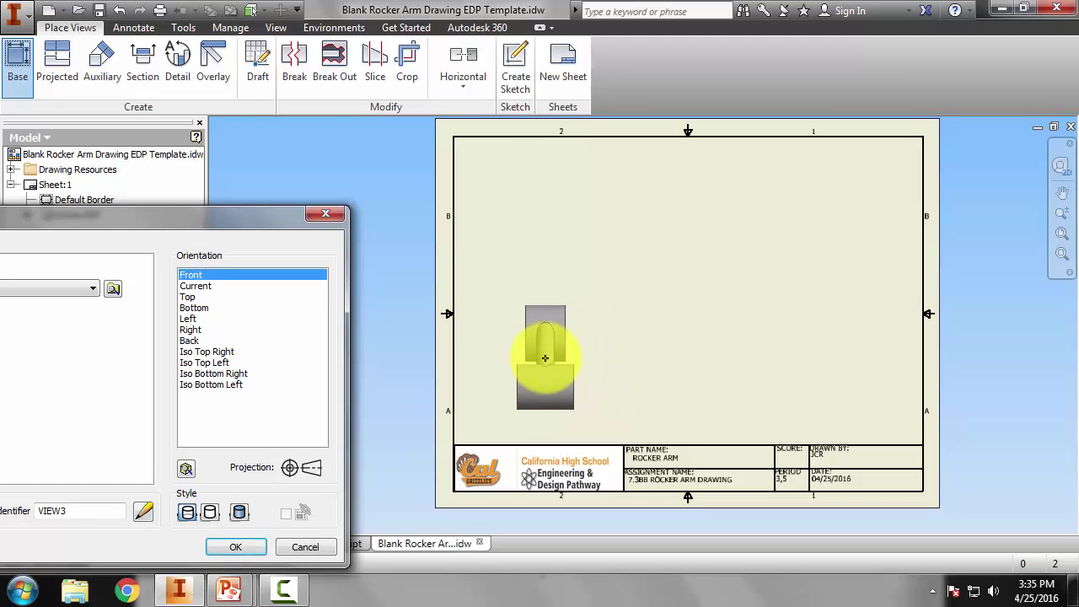
{"action": "left_click", "coordinate": [191, 330]}
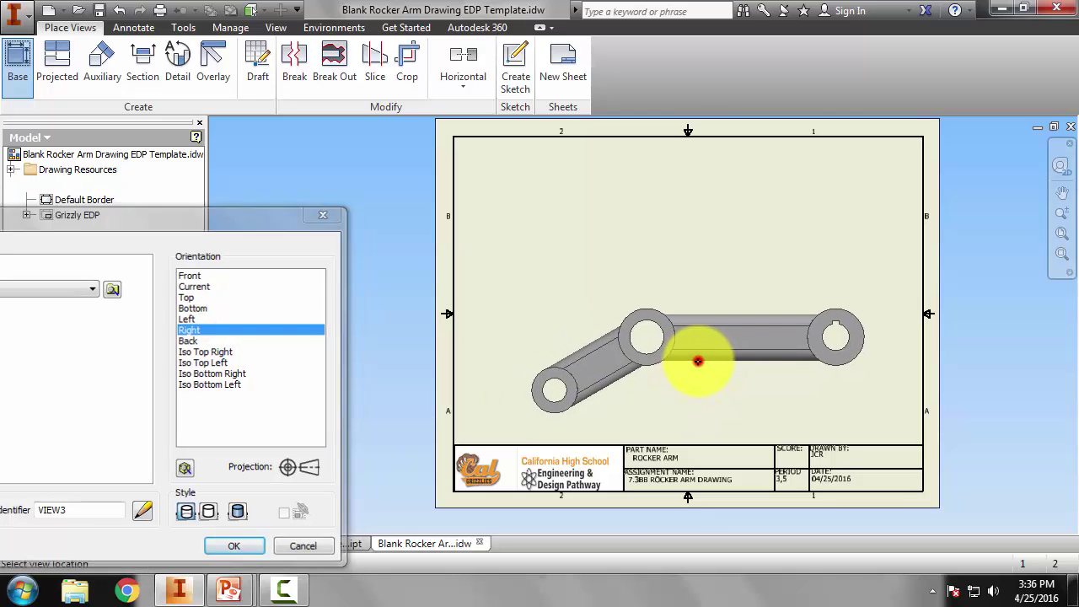
{"action": "left_click", "coordinate": [697, 361]}
Add a projected top view above the base view and centre the views on the sheet
{"action": "left_click", "coordinate": [686, 197]}
{"action": "right_click", "coordinate": [649, 198]}
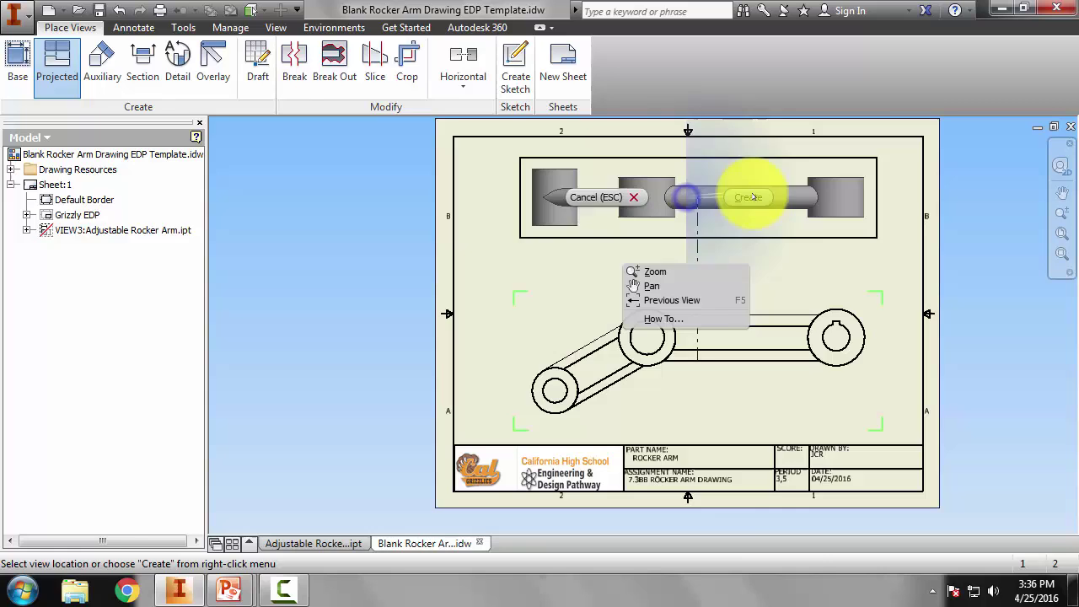
{"action": "left_click", "coordinate": [747, 193]}
{"action": "scroll", "coordinate": [783, 441], "scroll_direction": "down", "scroll_amount": 2}
{"action": "scroll", "coordinate": [784, 434], "scroll_direction": "up", "scroll_amount": 3}
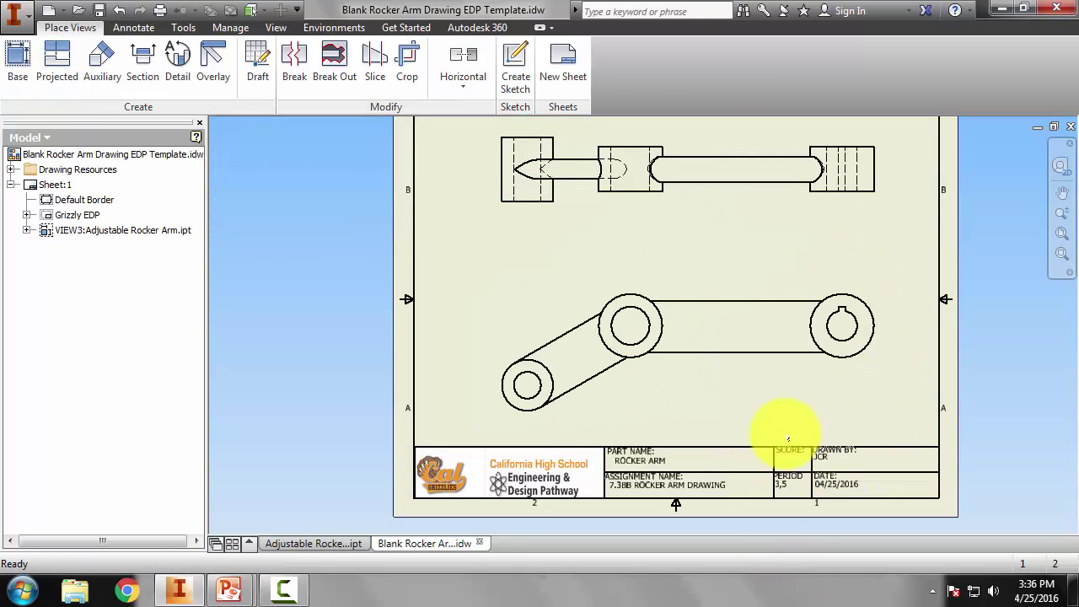
{"action": "middle_click_drag", "start_coordinate": [781, 422], "coordinate": [703, 428]}
{"action": "scroll", "coordinate": [924, 413], "scroll_direction": "down", "scroll_amount": 1}
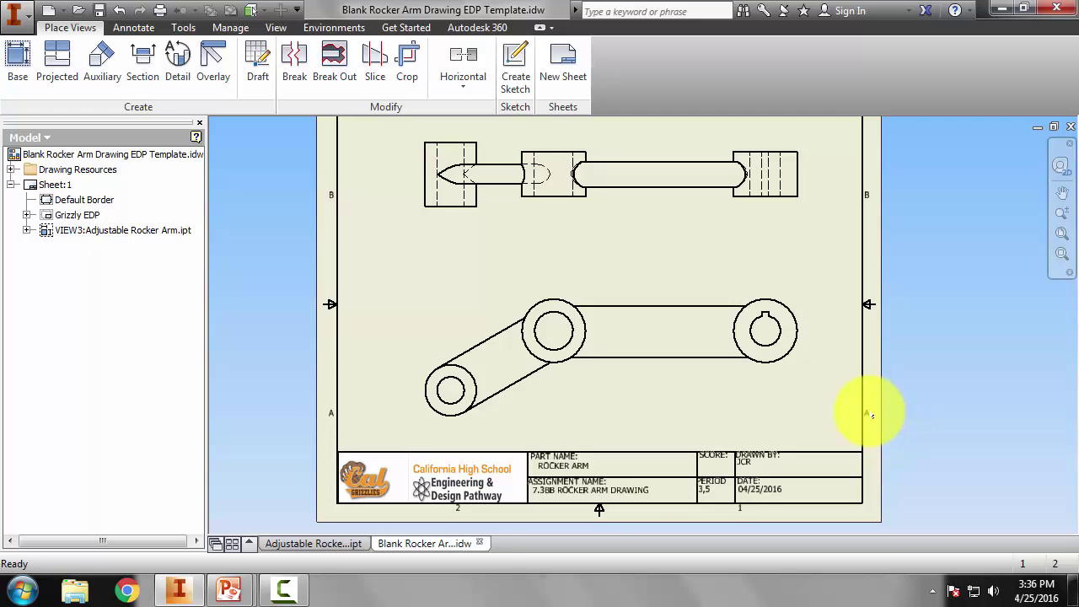
{"action": "key", "text": "alt+Tab"}
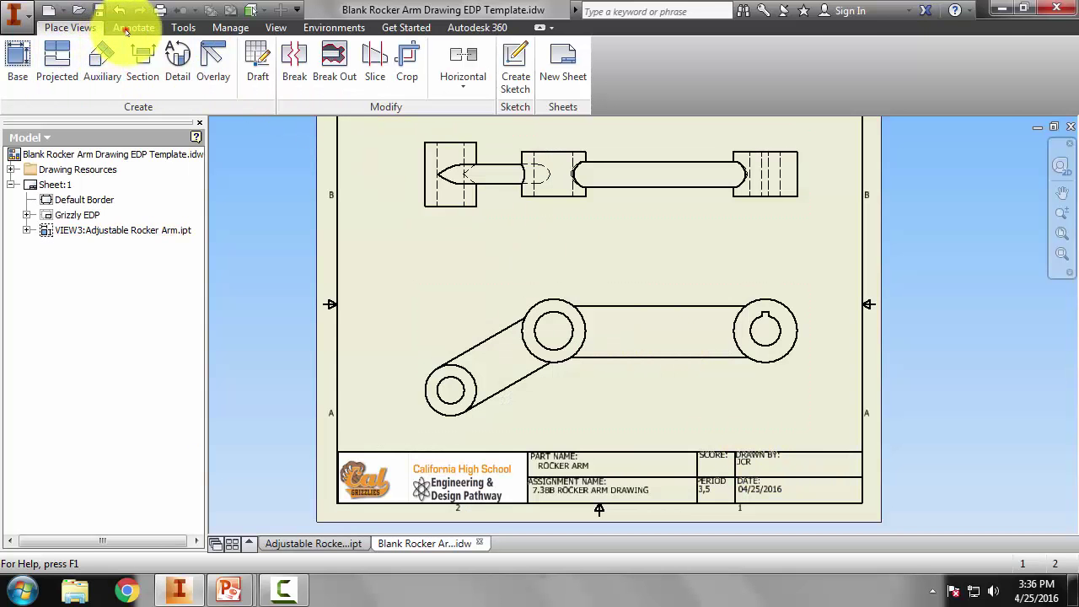
Dimension the right hub's outer circle as Ø1.24, placed below right of the hub
{"action": "left_click", "coordinate": [131, 27]}
{"action": "left_click", "coordinate": [26, 59]}
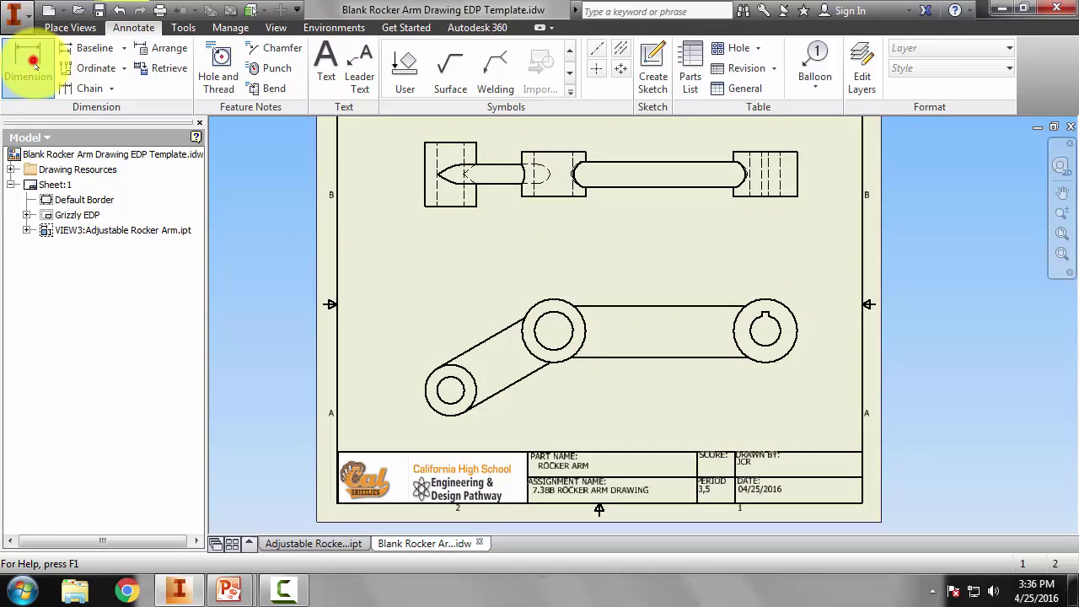
{"action": "left_click", "coordinate": [784, 357]}
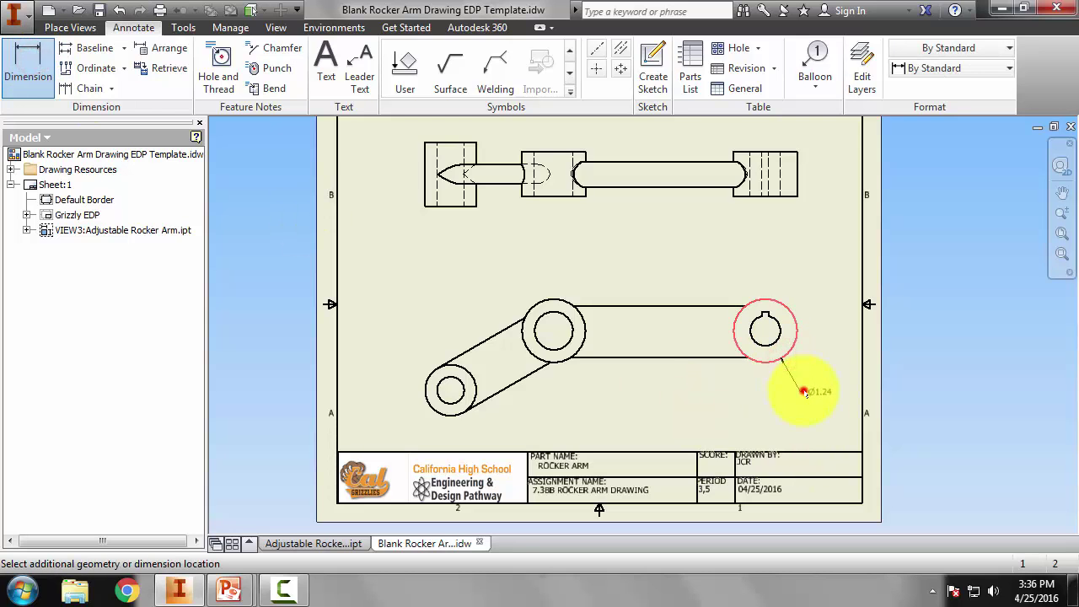
{"action": "left_click", "coordinate": [803, 392]}
{"action": "left_click", "coordinate": [447, 437]}
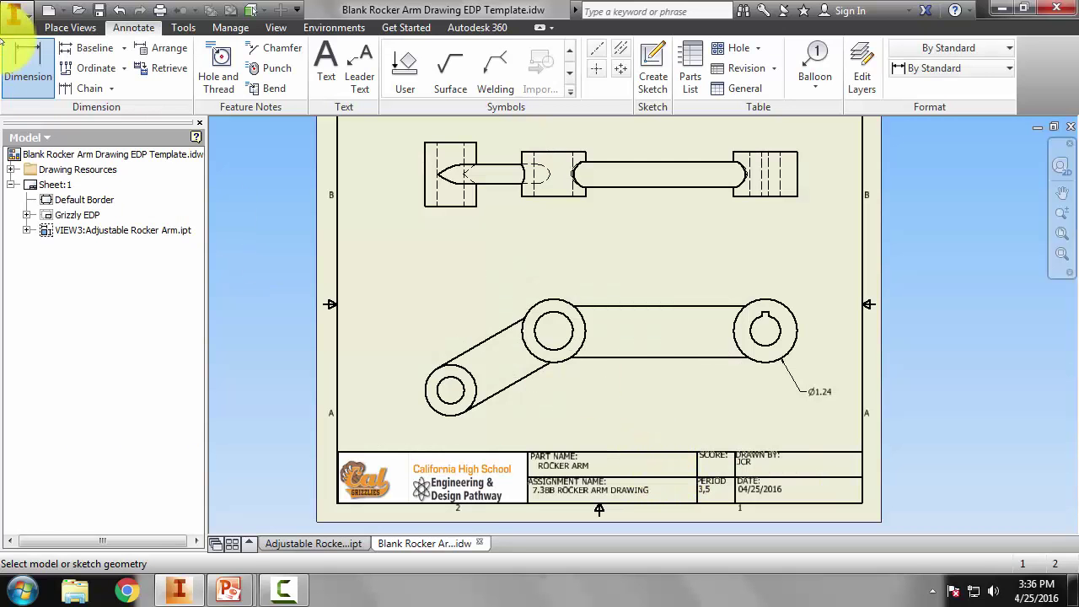
Give the keyed hole a diameter dimension with Limits - Stacked tolerance at 3.123 precision (Ø.595/.590)
{"action": "scroll", "coordinate": [761, 351], "scroll_direction": "up", "scroll_amount": 3}
{"action": "left_click", "coordinate": [771, 348]}
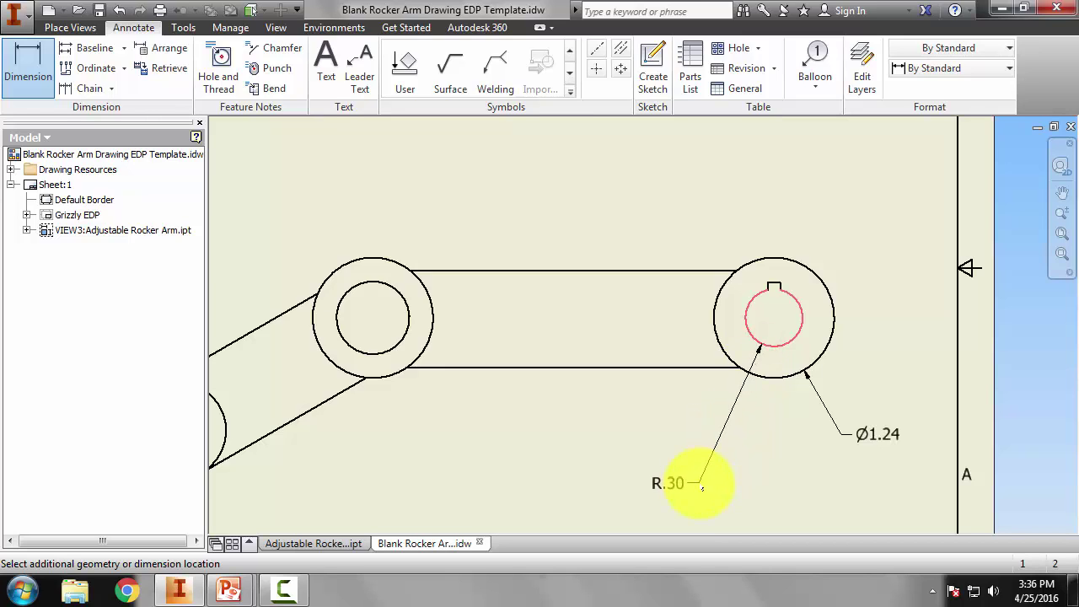
{"action": "right_click", "coordinate": [699, 483]}
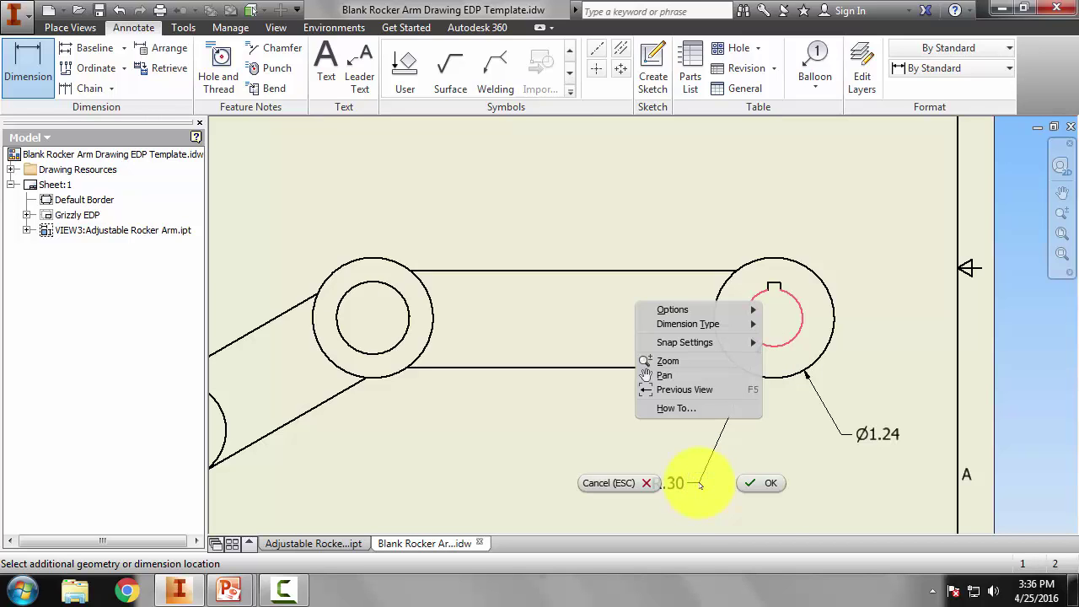
{"action": "mouse_move", "coordinate": [715, 327]}
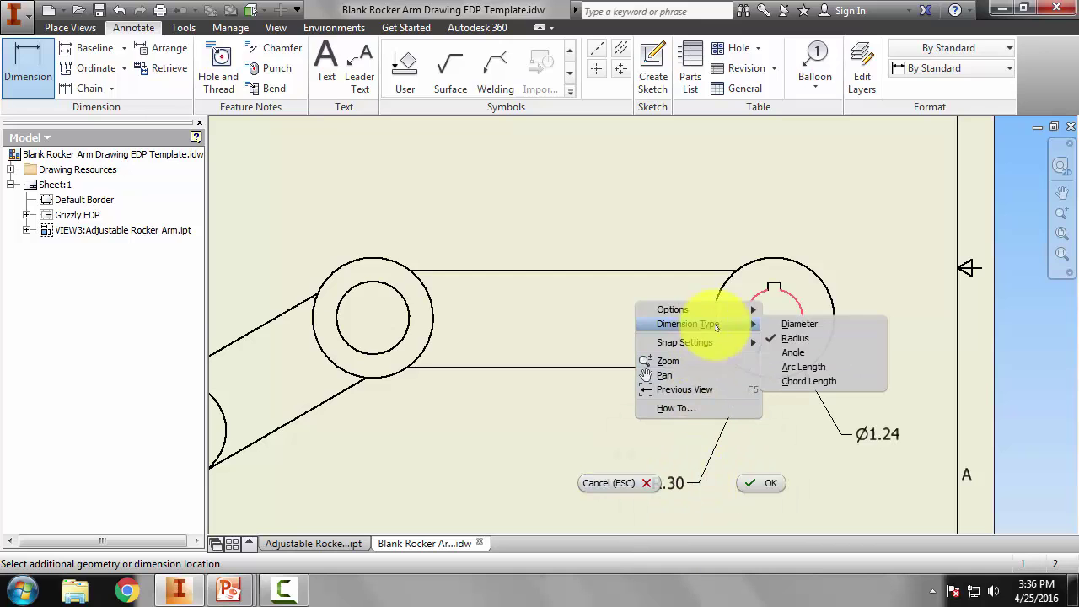
{"action": "left_click", "coordinate": [773, 326]}
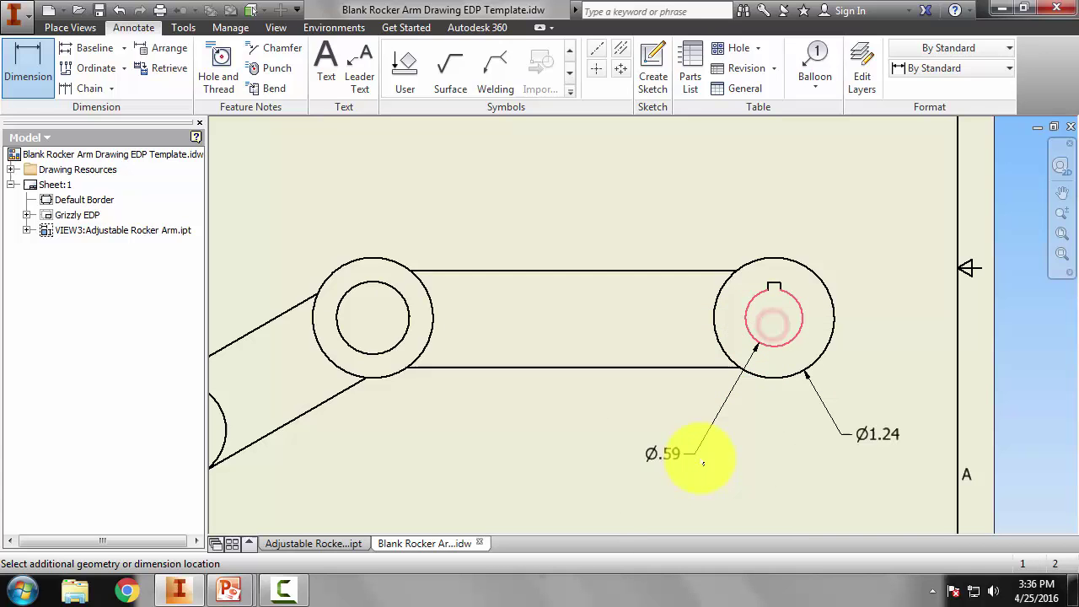
{"action": "left_click", "coordinate": [701, 480]}
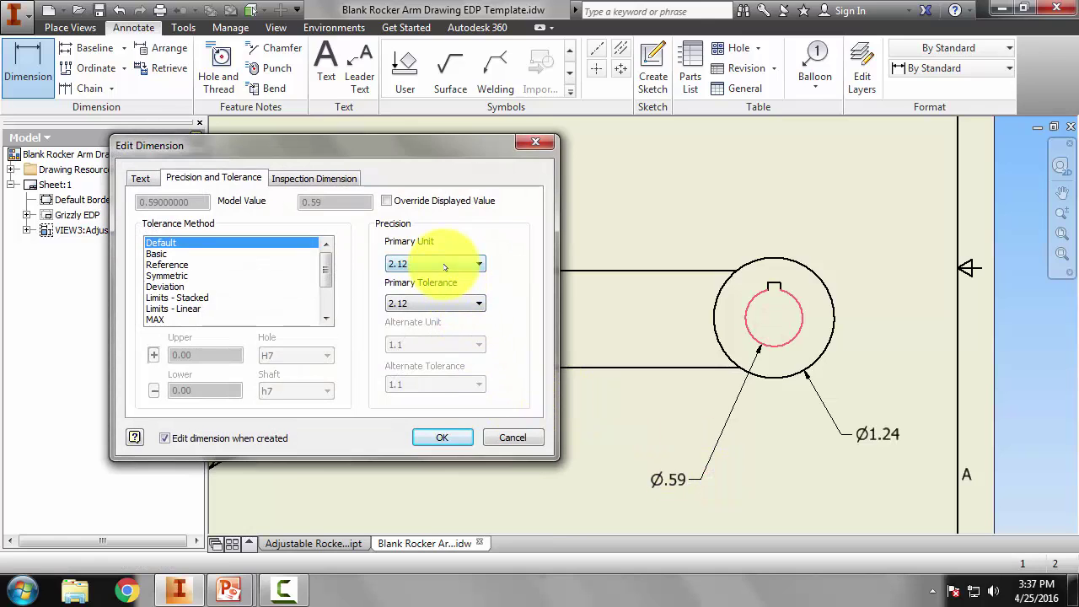
{"action": "left_click", "coordinate": [436, 302]}
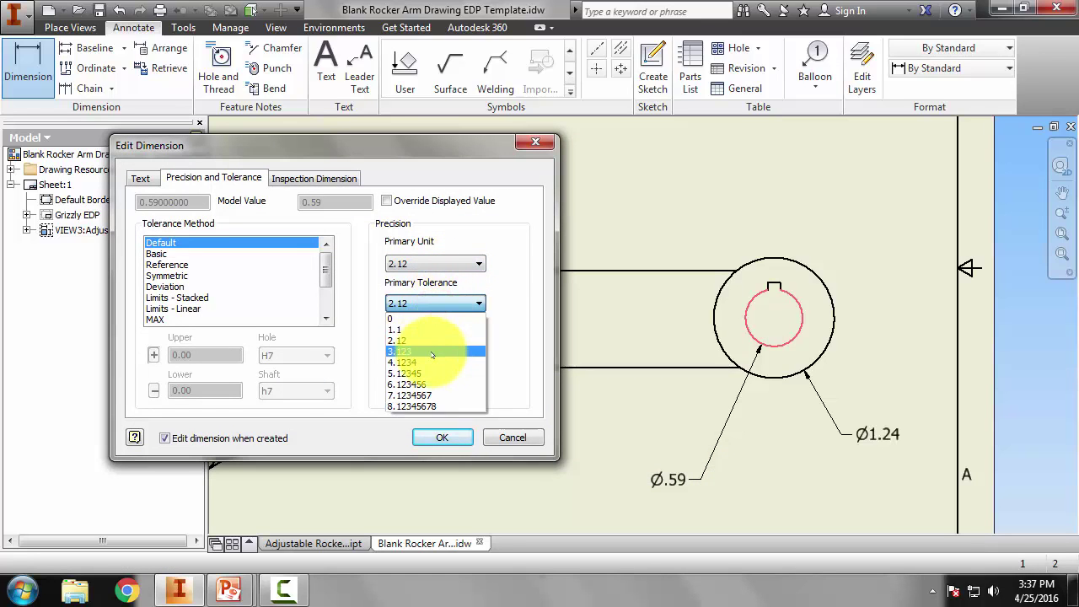
{"action": "left_click", "coordinate": [431, 350]}
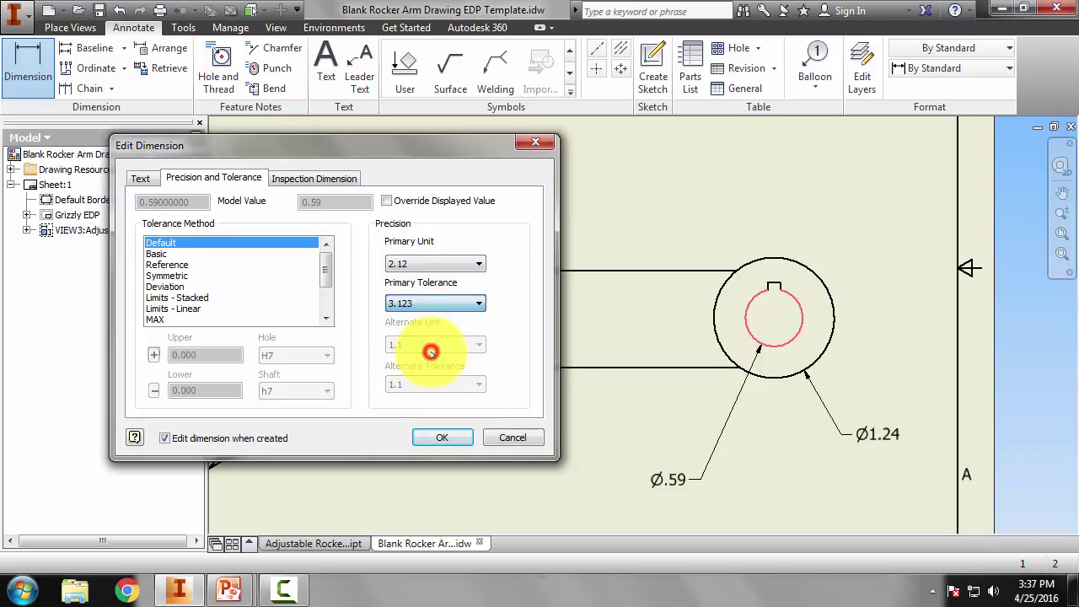
{"action": "left_click", "coordinate": [196, 298]}
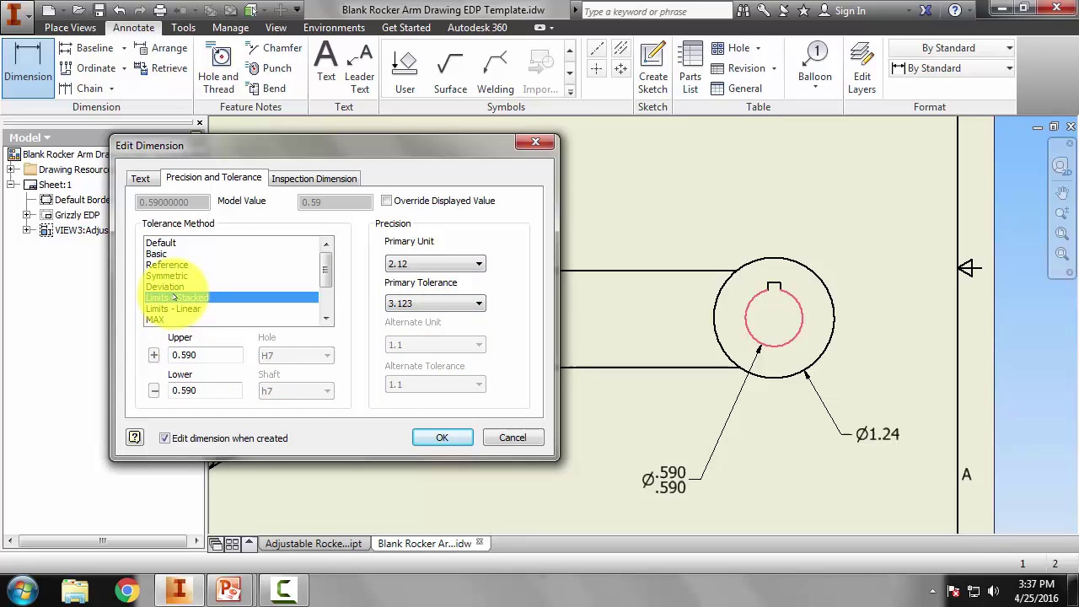
{"action": "left_click", "coordinate": [213, 349]}
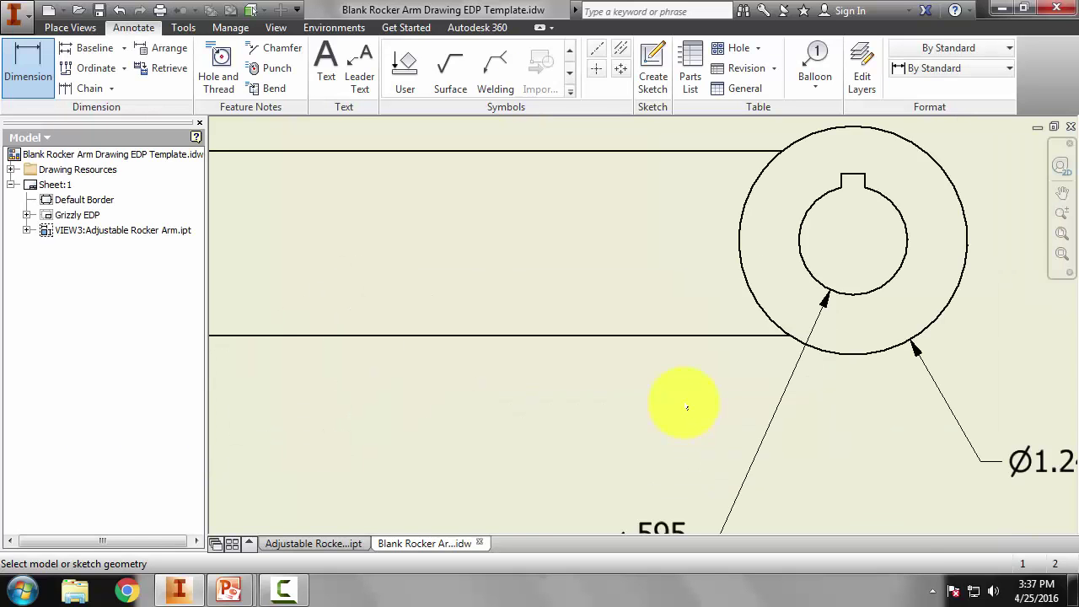
Dimension the keyway top to bore bottom as .656, shown to three decimals
{"action": "middle_click_drag", "start_coordinate": [687, 408], "coordinate": [443, 447]}
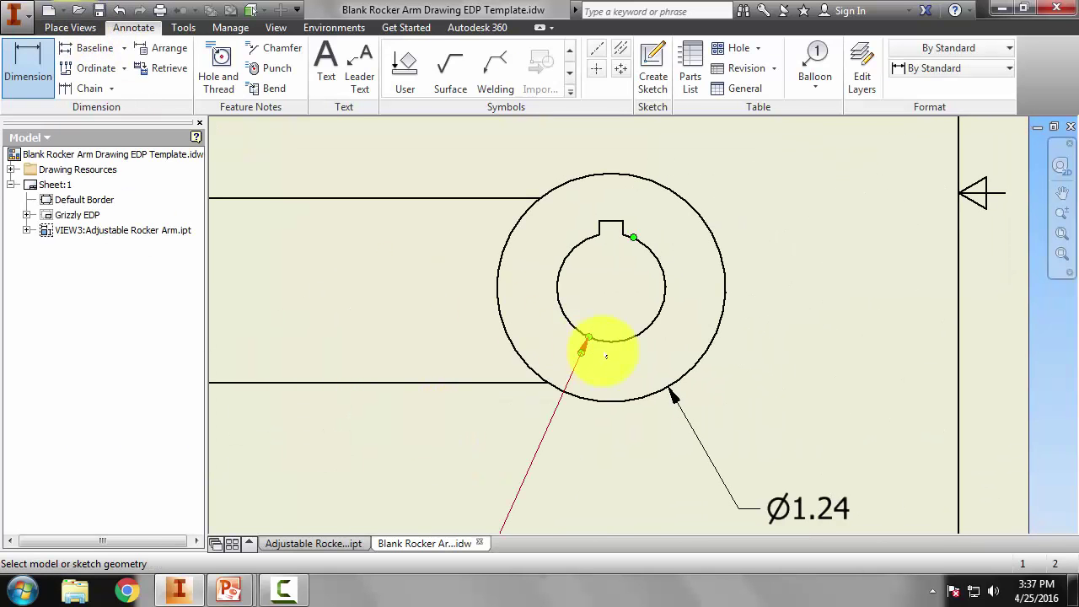
{"action": "left_click", "coordinate": [612, 341]}
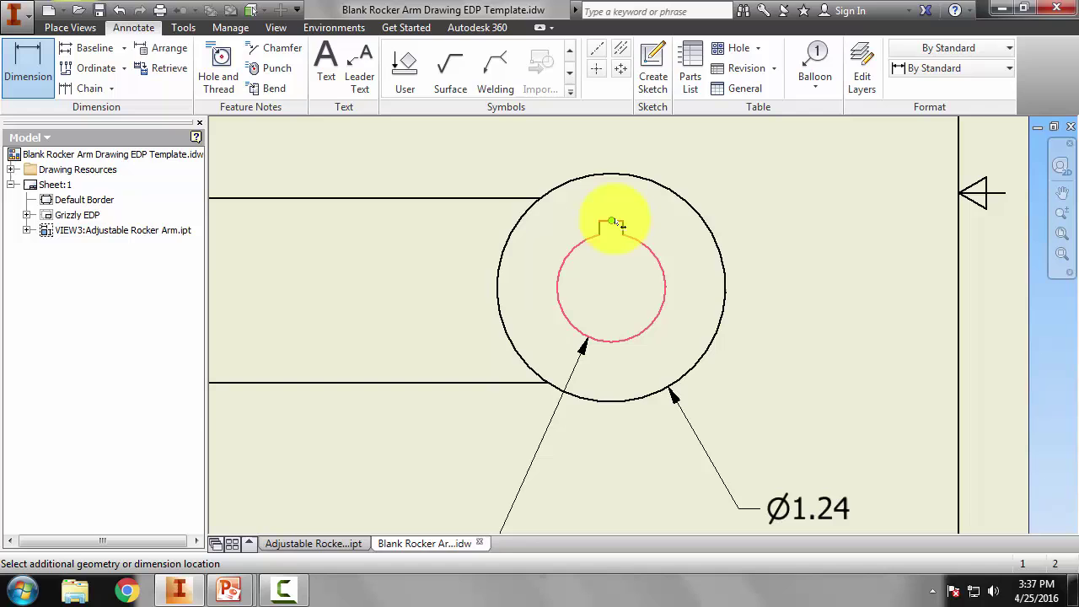
{"action": "scroll", "coordinate": [622, 225], "scroll_direction": "down", "scroll_amount": 3}
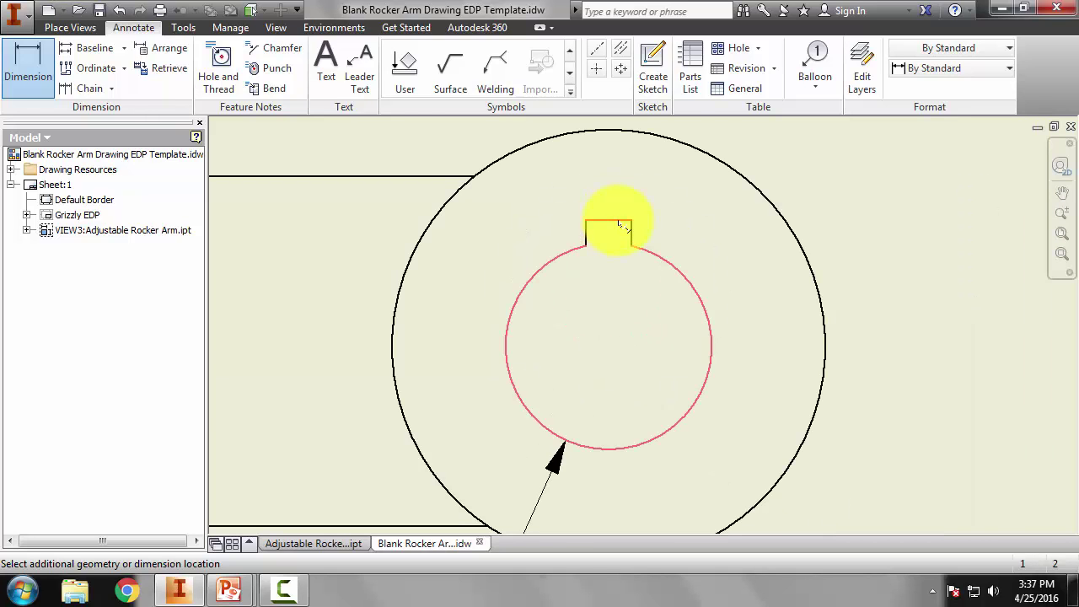
{"action": "left_click", "coordinate": [618, 223]}
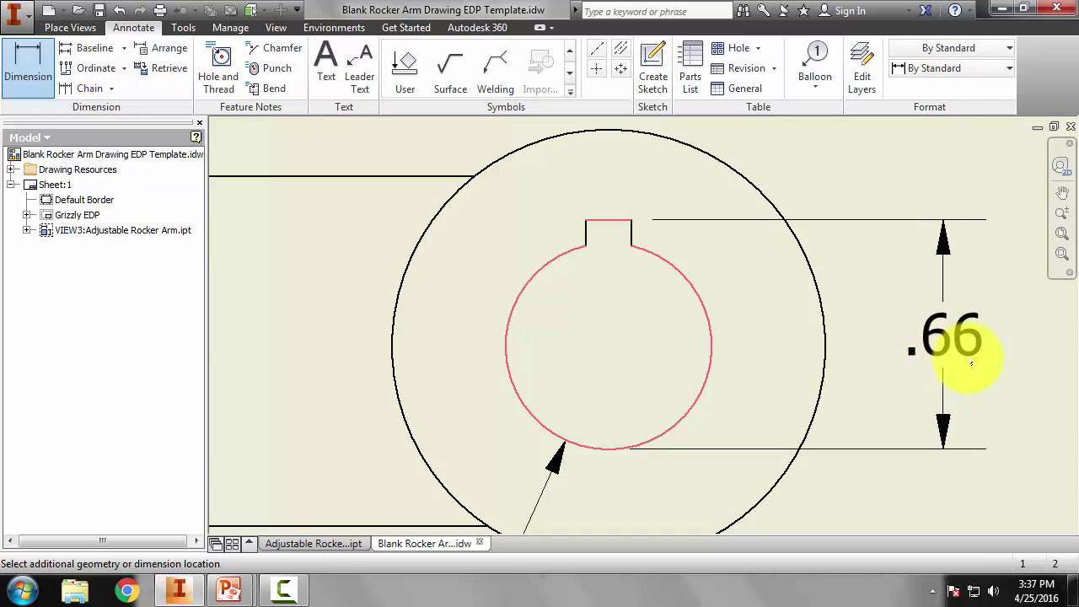
{"action": "left_click", "coordinate": [978, 365]}
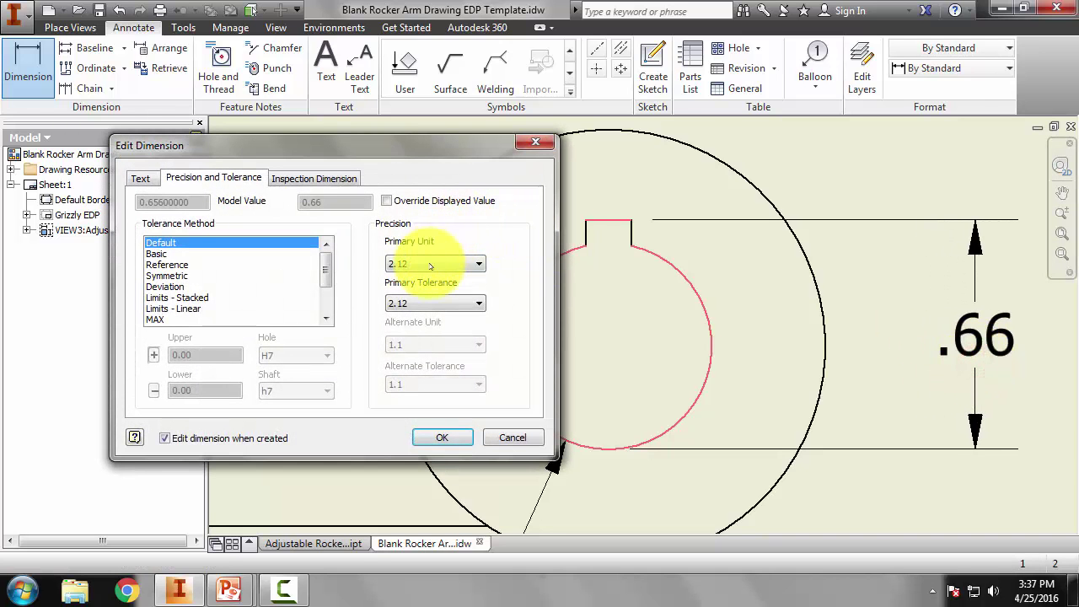
{"action": "left_click", "coordinate": [429, 264]}
{"action": "left_click", "coordinate": [433, 313]}
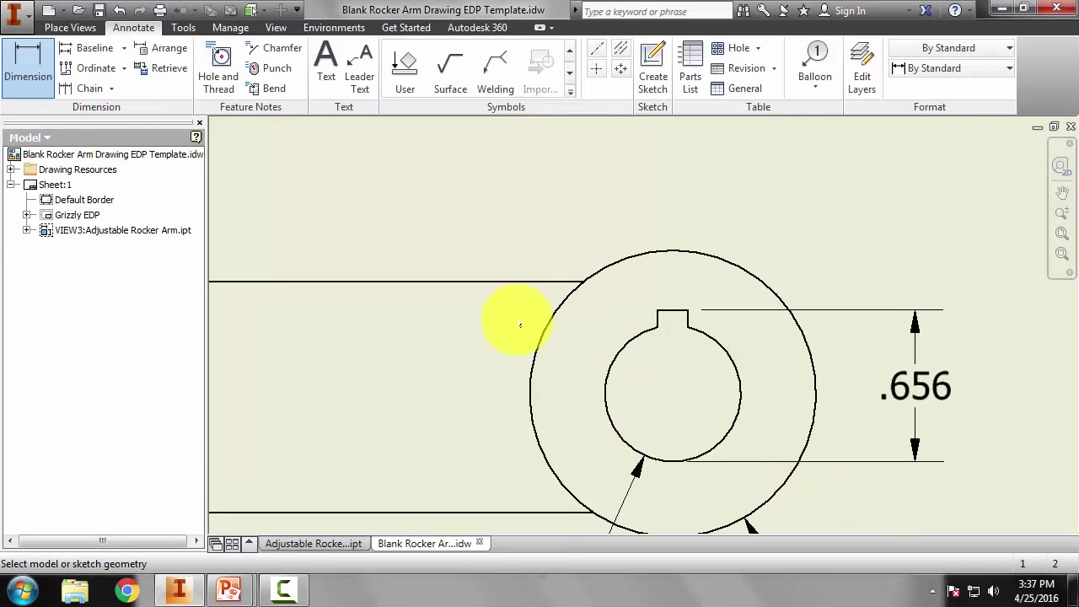
Dimension the keyway width between its two side edges as .13, placed above
{"action": "scroll", "coordinate": [520, 325], "scroll_direction": "up", "scroll_amount": 3}
{"action": "middle_click_drag", "start_coordinate": [518, 320], "coordinate": [332, 330]}
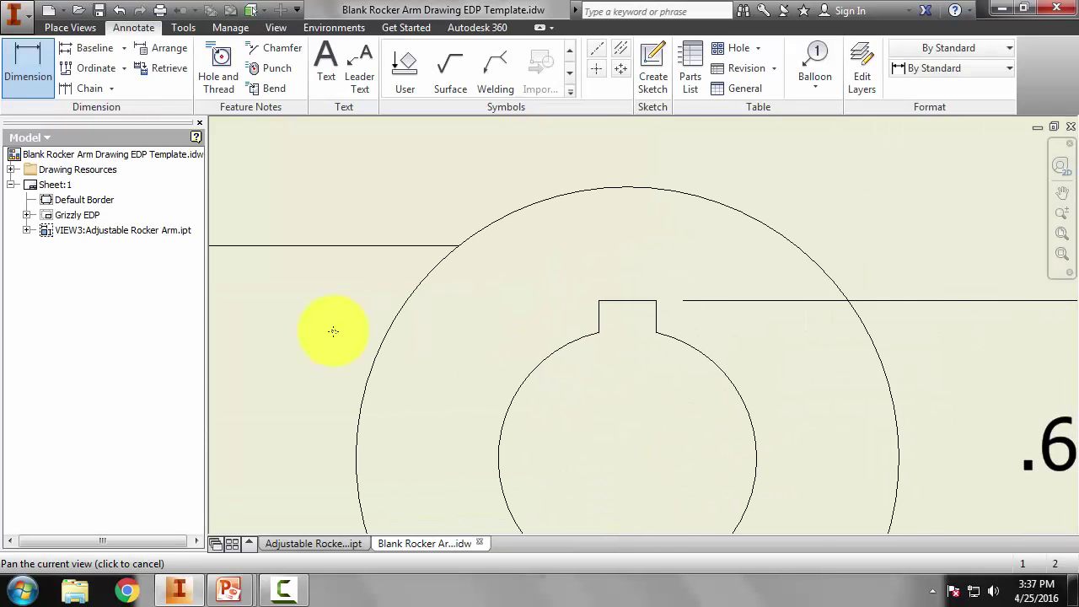
{"action": "left_click", "coordinate": [598, 329]}
{"action": "left_click", "coordinate": [652, 323]}
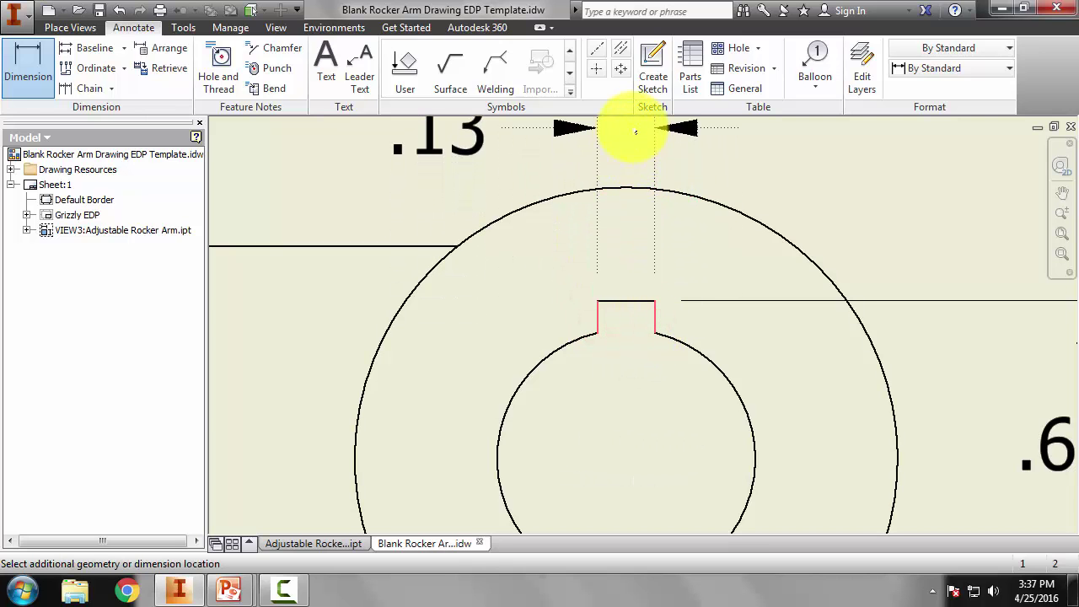
{"action": "left_click", "coordinate": [632, 127]}
{"action": "left_click", "coordinate": [451, 437]}
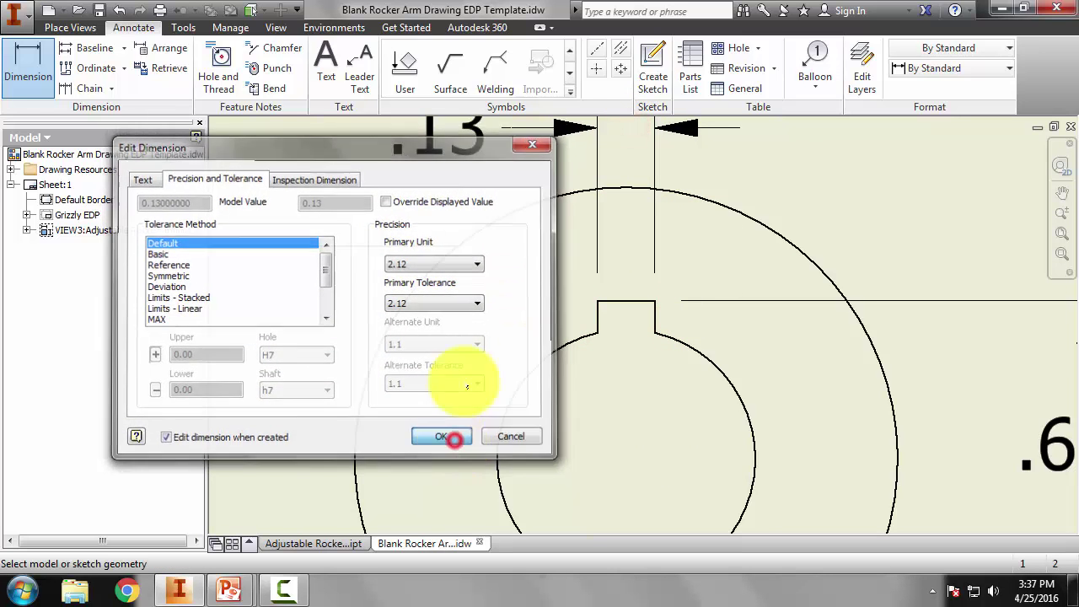
End dimensioning and move the .13 value to the right of its arrows
{"action": "right_click", "coordinate": [614, 128]}
{"action": "key", "text": "Escape"}
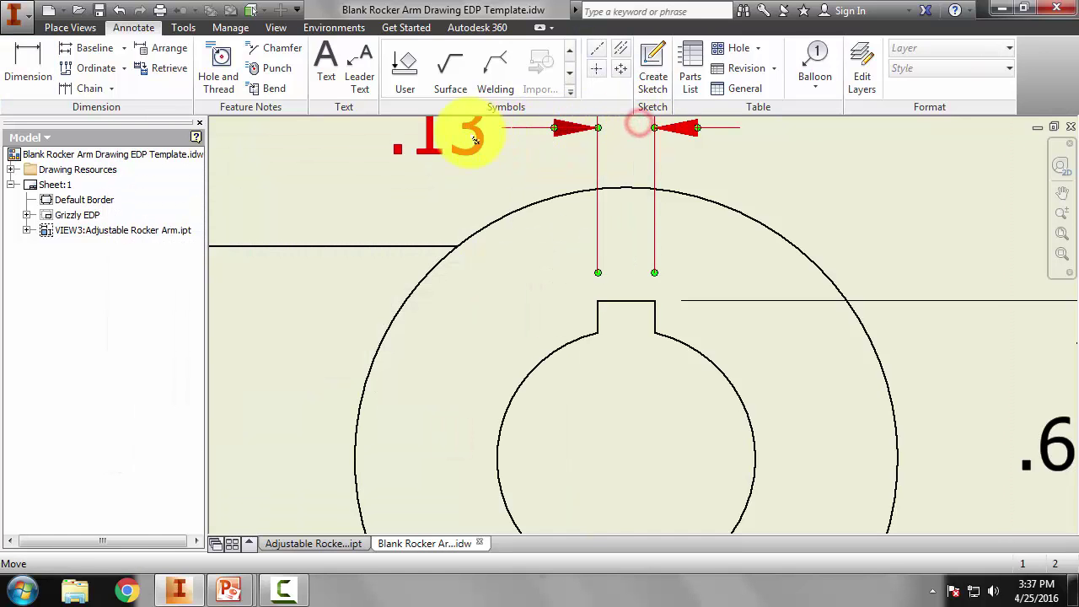
{"action": "left_click_drag", "start_coordinate": [646, 145], "coordinate": [801, 164]}
{"action": "scroll", "coordinate": [807, 211], "scroll_direction": "down", "scroll_amount": 3}
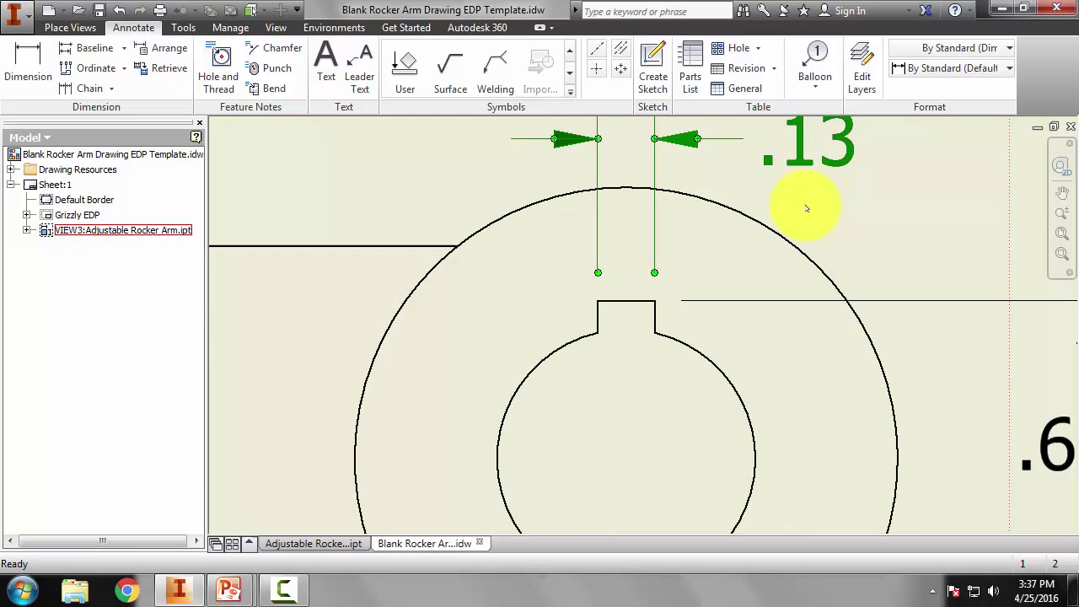
{"action": "scroll", "coordinate": [807, 210], "scroll_direction": "down", "scroll_amount": 3}
{"action": "left_click", "coordinate": [968, 219]}
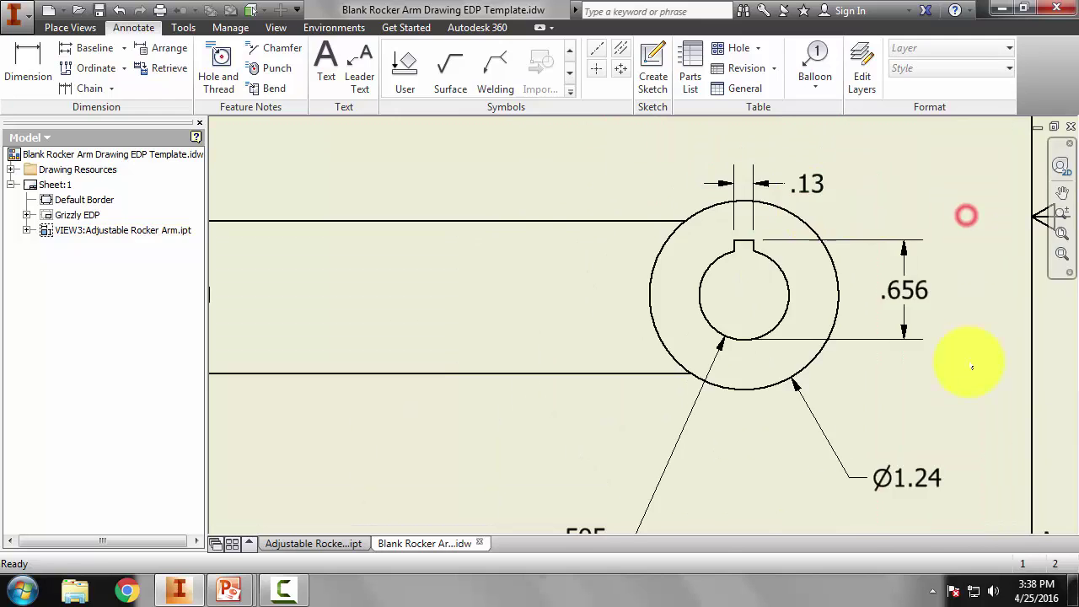
{"action": "scroll", "coordinate": [963, 361], "scroll_direction": "down", "scroll_amount": 3}
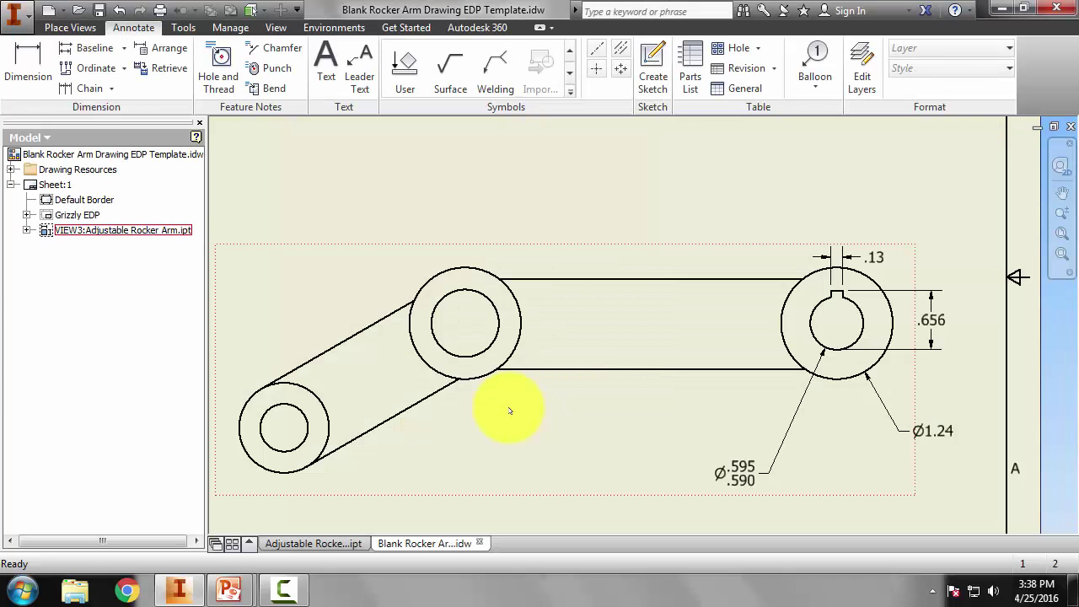
Dimension the middle boss's outer circle as Ø1.24 below the boss
{"action": "left_click", "coordinate": [28, 66]}
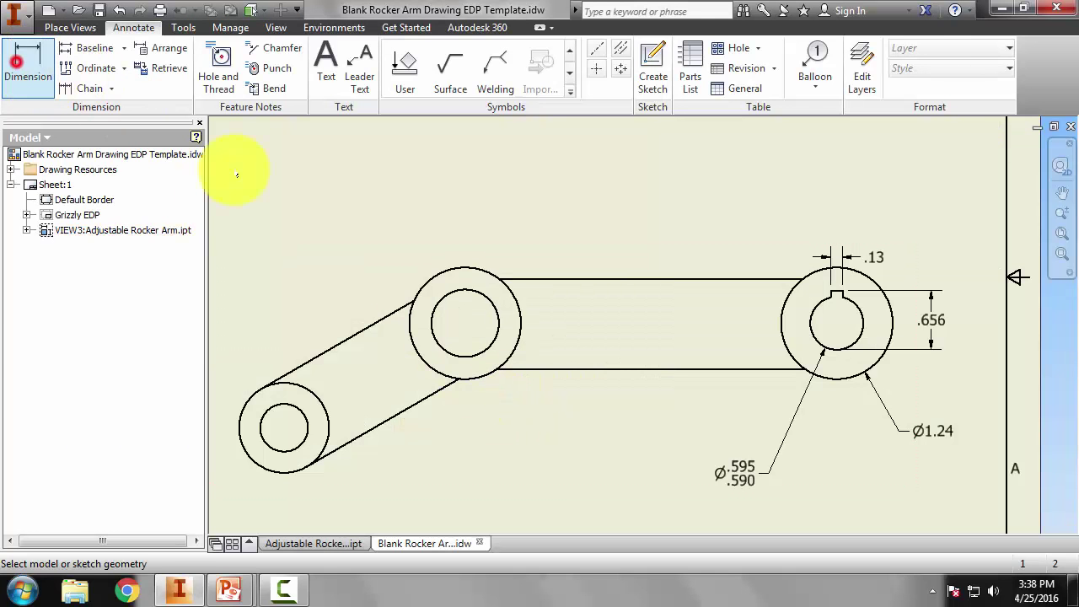
{"action": "left_click", "coordinate": [497, 375]}
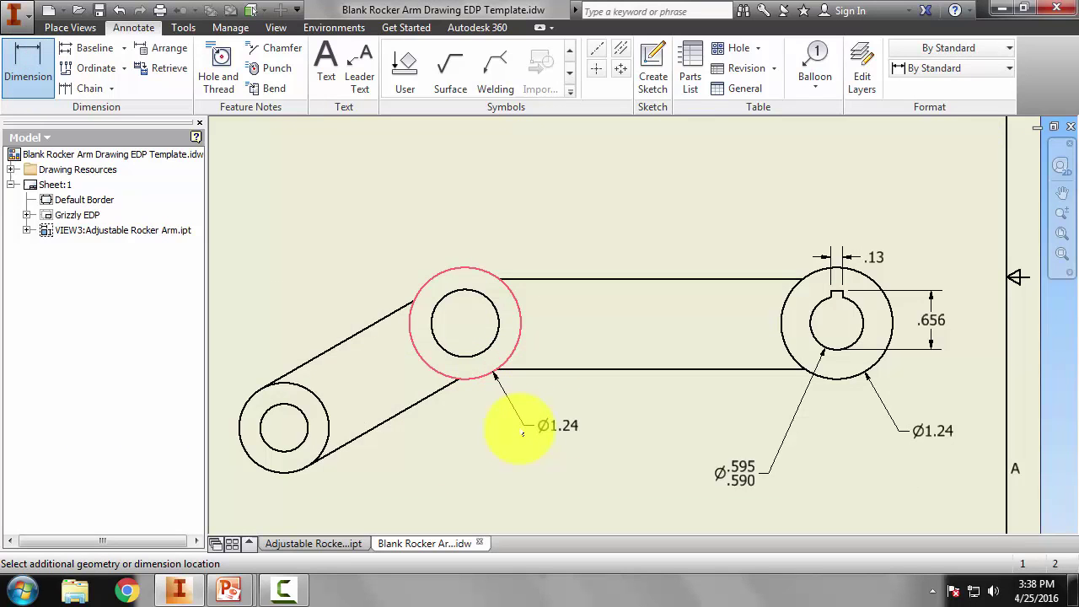
{"action": "left_click", "coordinate": [519, 428]}
{"action": "left_click", "coordinate": [450, 435]}
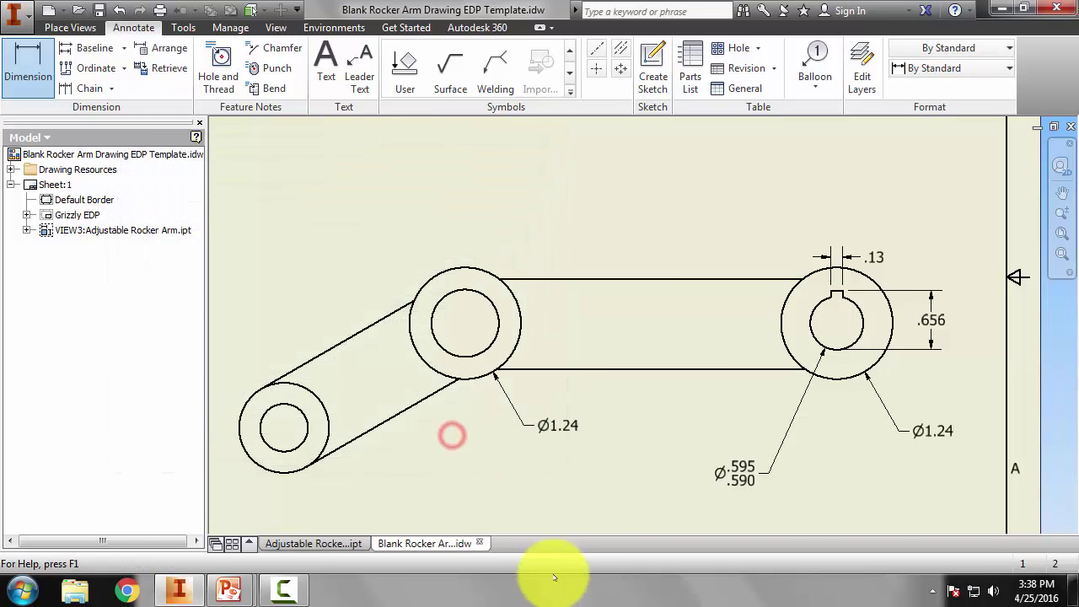
{"action": "key", "text": "alt+Tab"}
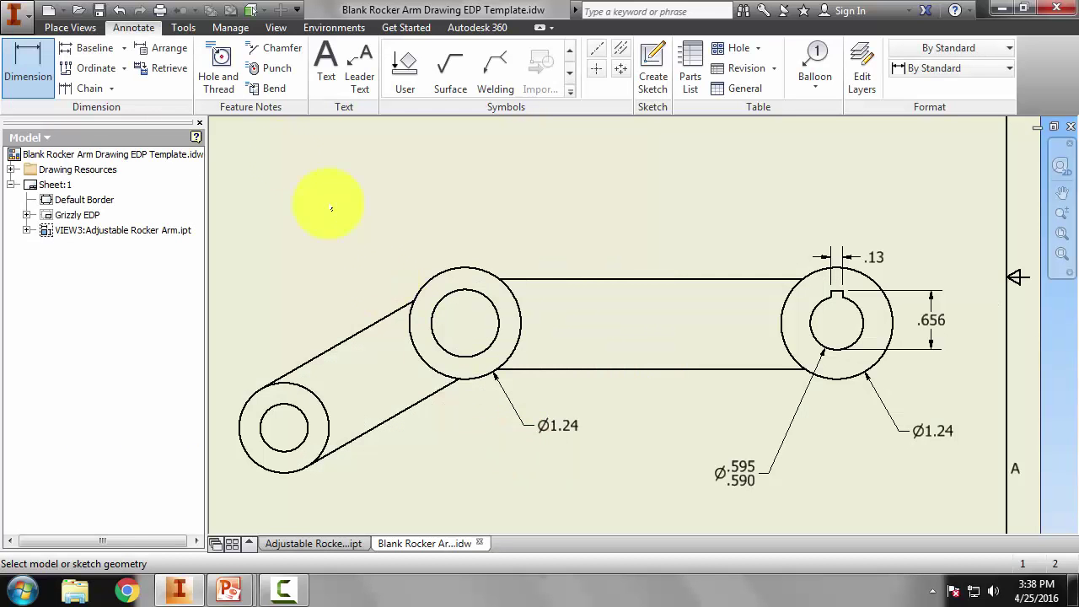
Dimension the middle boss hole with three-decimal Limits - Stacked tolerance reading .755/.750
{"action": "left_click", "coordinate": [477, 355]}
{"action": "left_click", "coordinate": [514, 489]}
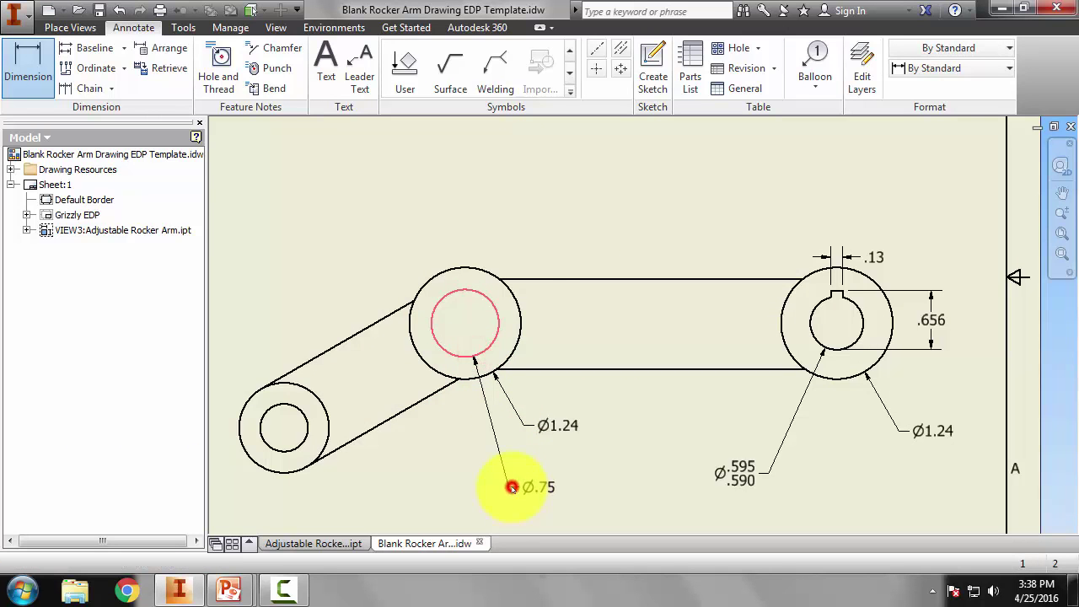
{"action": "left_click", "coordinate": [405, 302]}
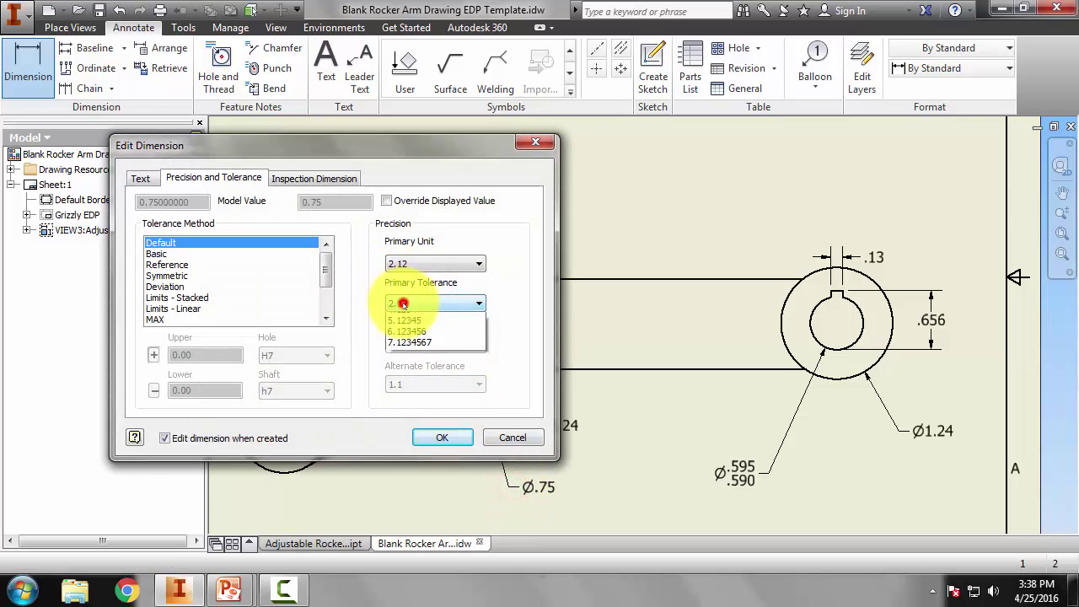
{"action": "left_click", "coordinate": [408, 348]}
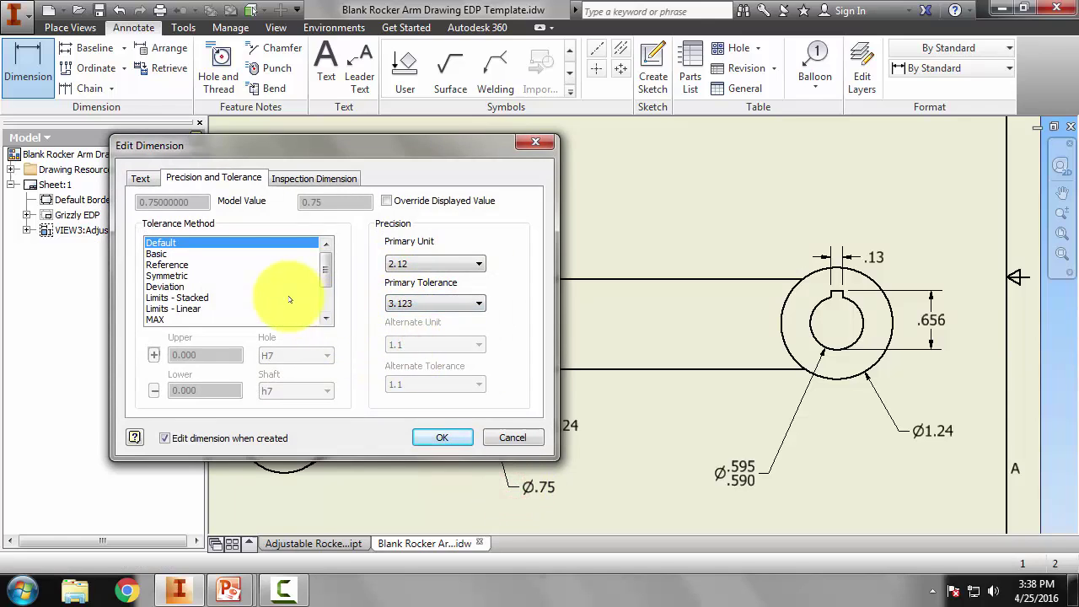
{"action": "left_click", "coordinate": [193, 298]}
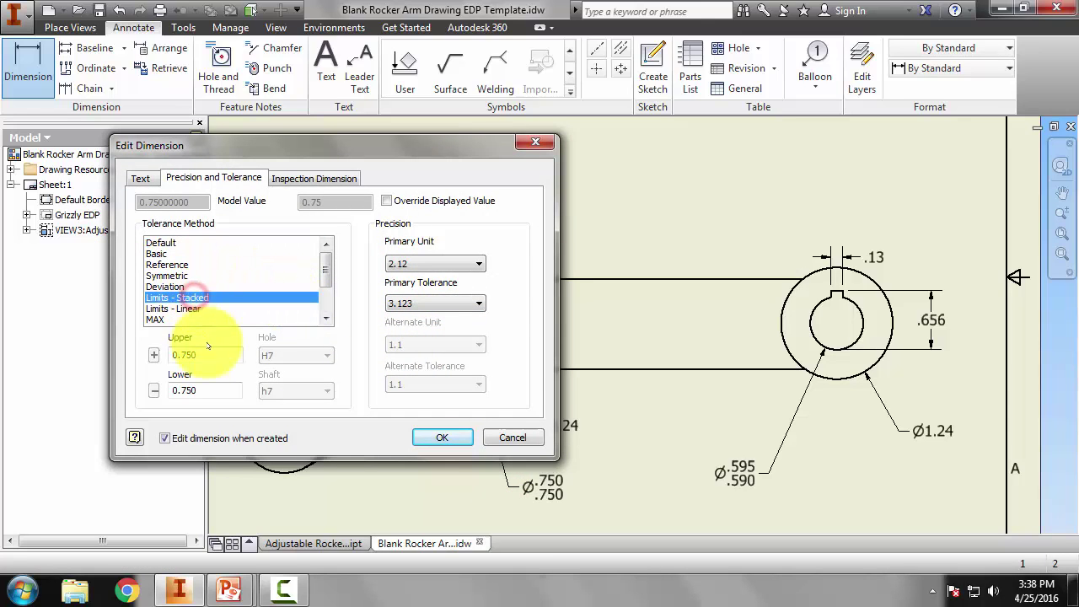
{"action": "left_click", "coordinate": [209, 354]}
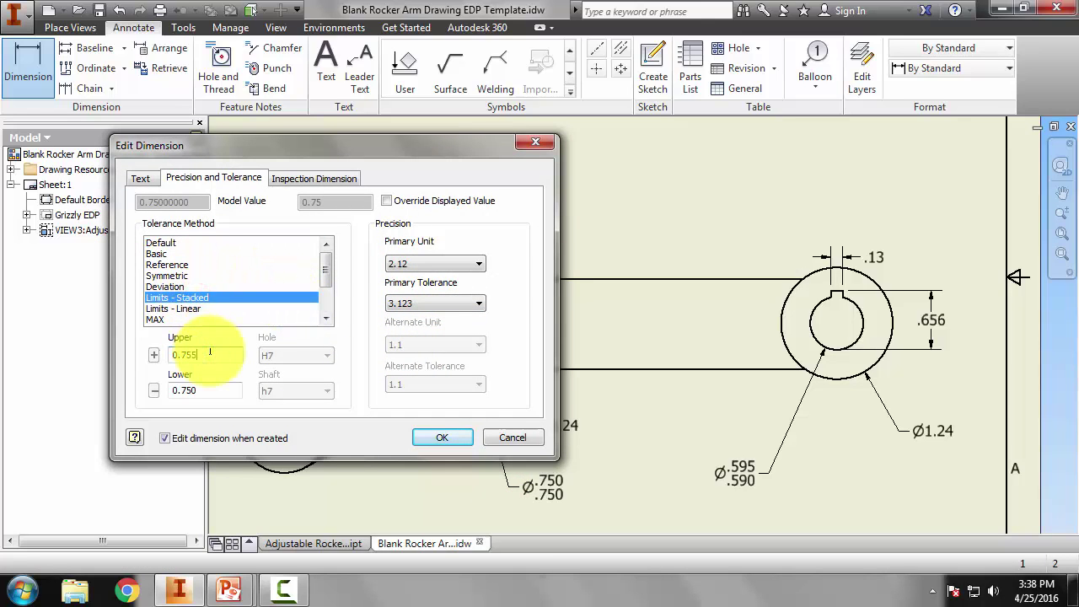
{"action": "left_click", "coordinate": [444, 438]}
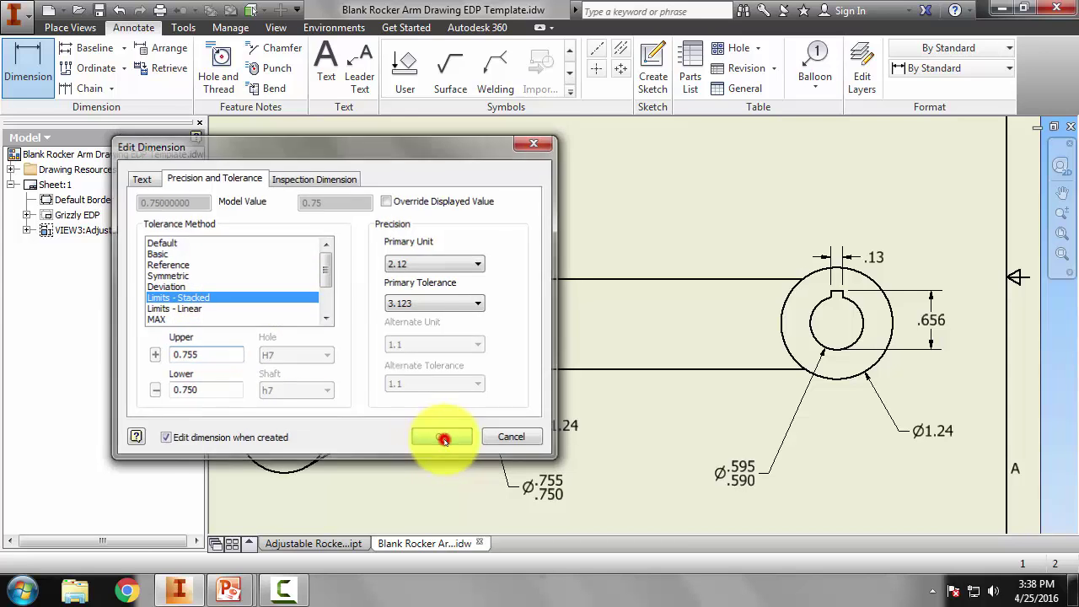
{"action": "key", "text": "alt+Tab"}
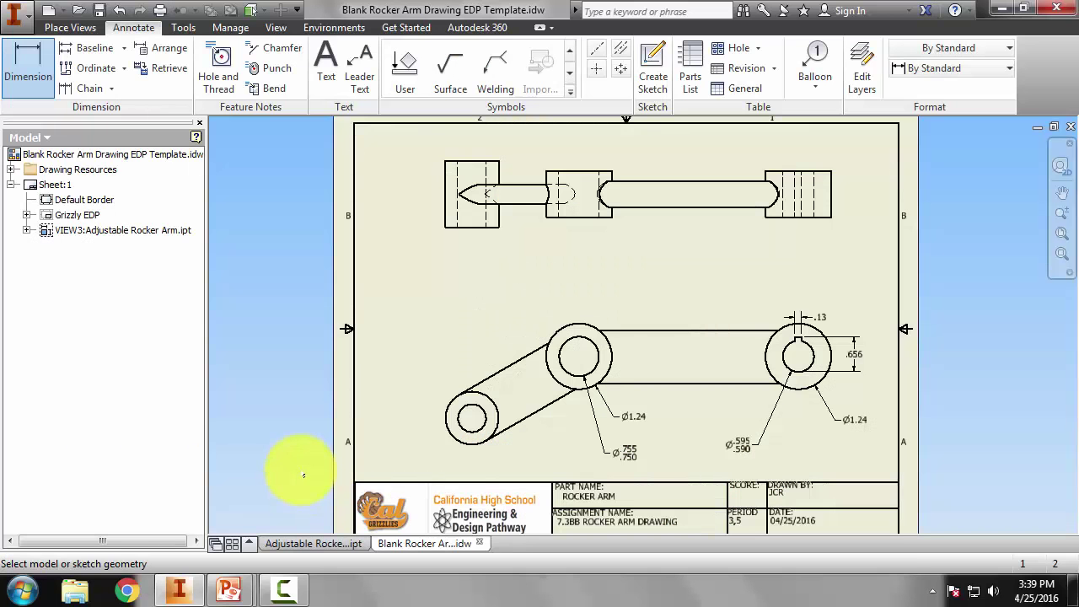
Dimension the small end boss's outer circle as Ø1 with whole-number precision
{"action": "left_click", "coordinate": [28, 64]}
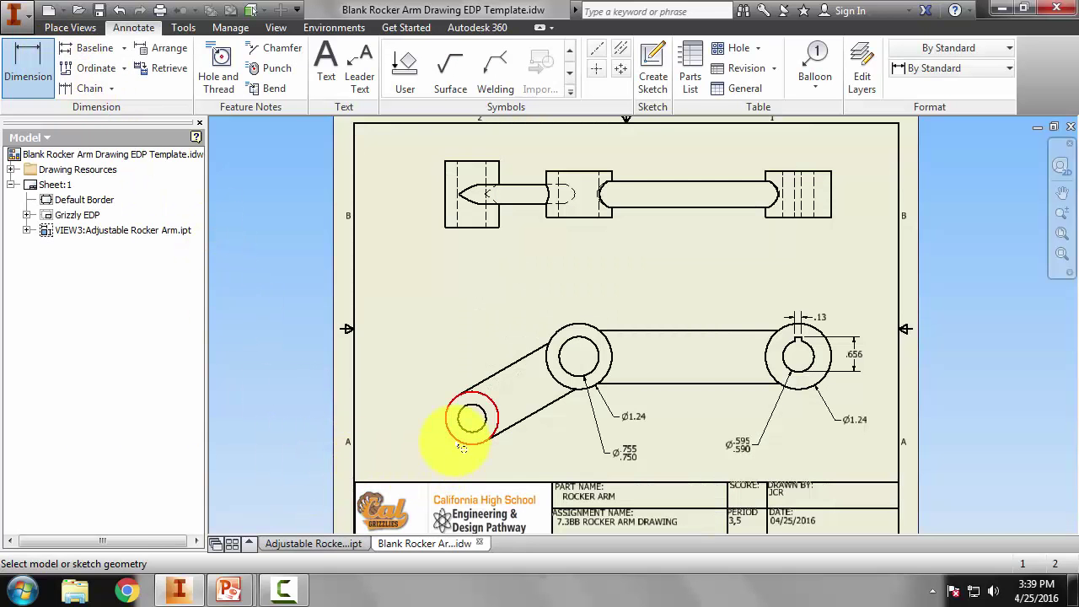
{"action": "left_click", "coordinate": [461, 447]}
{"action": "left_click", "coordinate": [433, 464]}
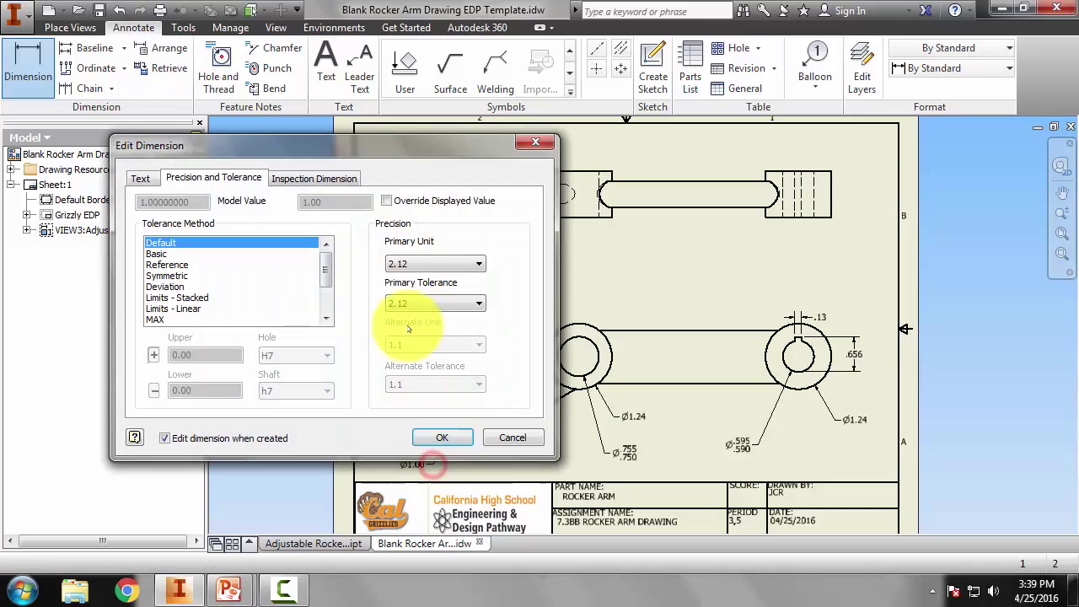
{"action": "left_click", "coordinate": [403, 264]}
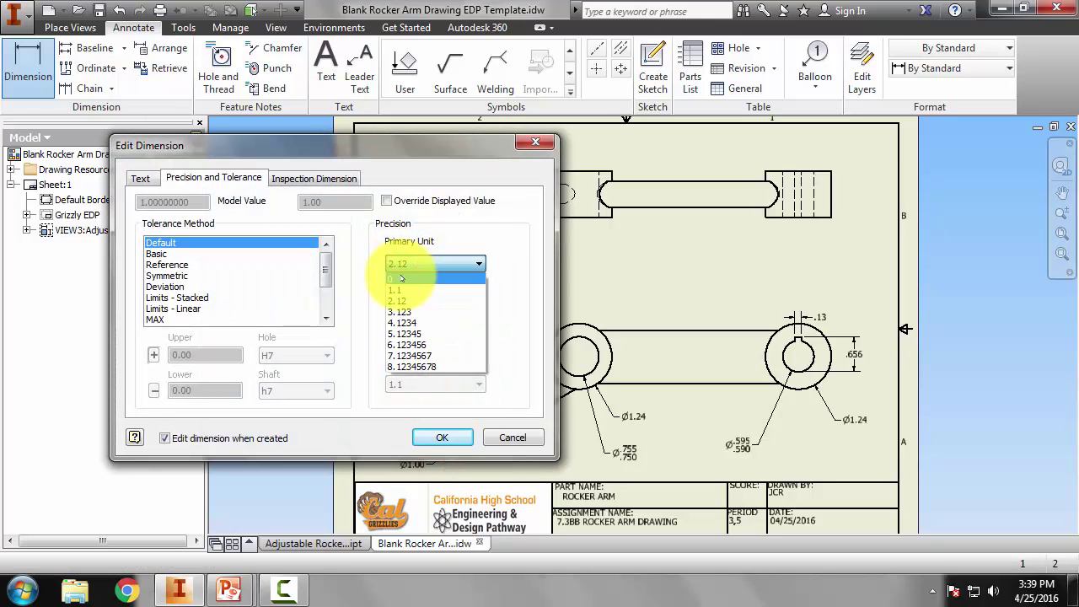
{"action": "left_click", "coordinate": [401, 278]}
{"action": "left_click", "coordinate": [429, 435]}
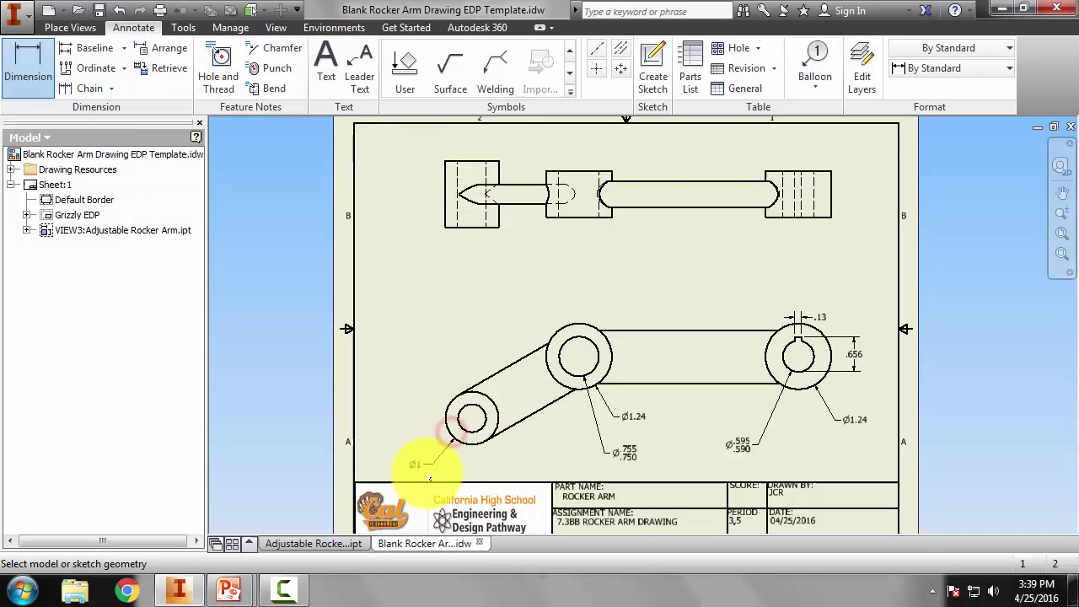
{"action": "key", "text": "alt+Tab"}
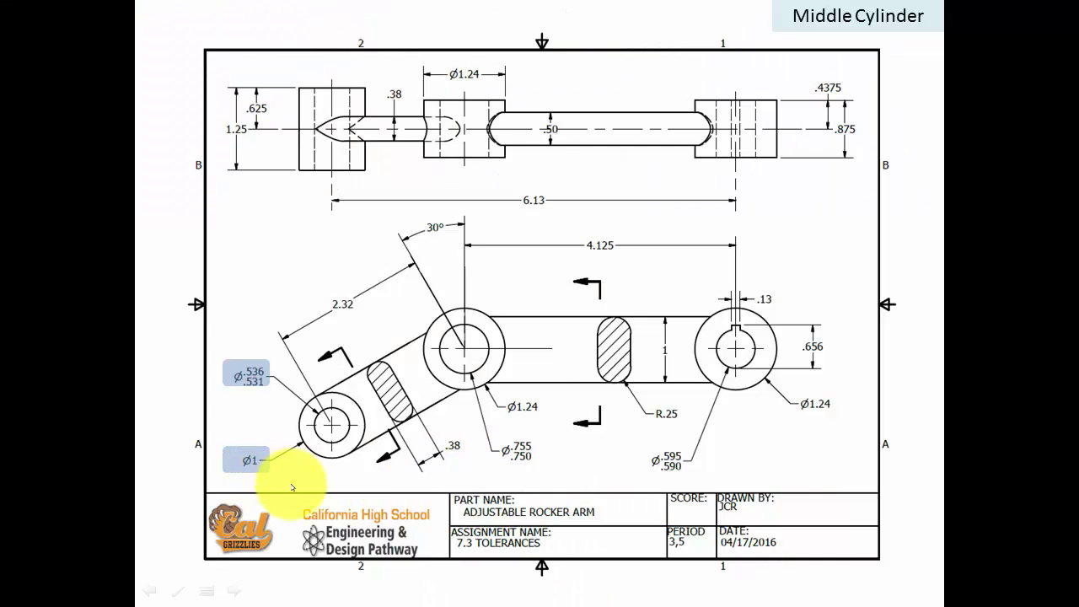
{"action": "key", "text": "alt+Tab"}
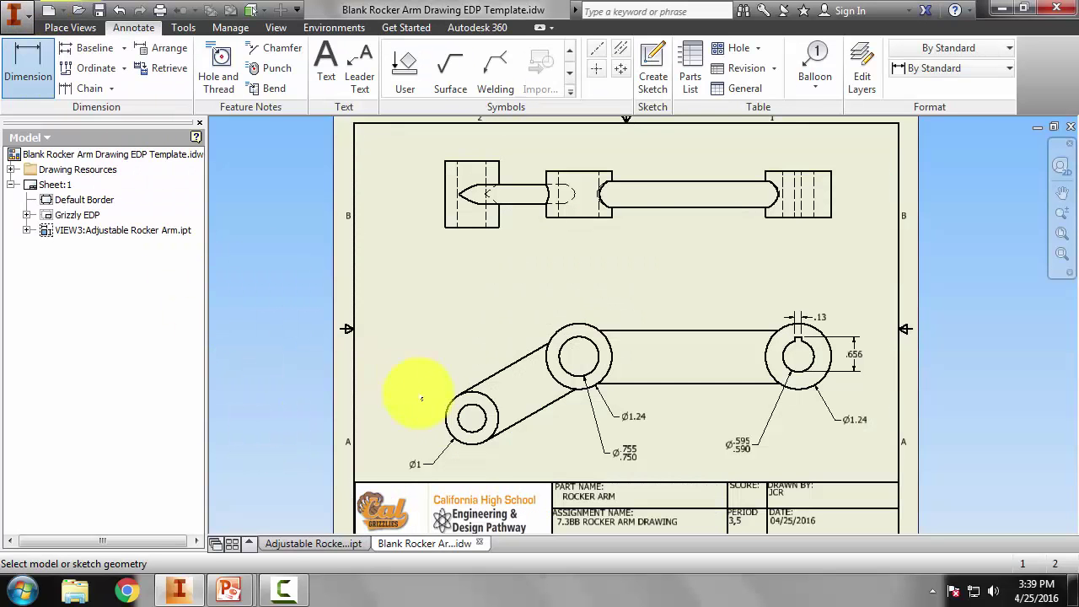
Place a Ø.53 diameter dimension beside the small left hole, keeping two-decimal precision
{"action": "left_click", "coordinate": [457, 412]}
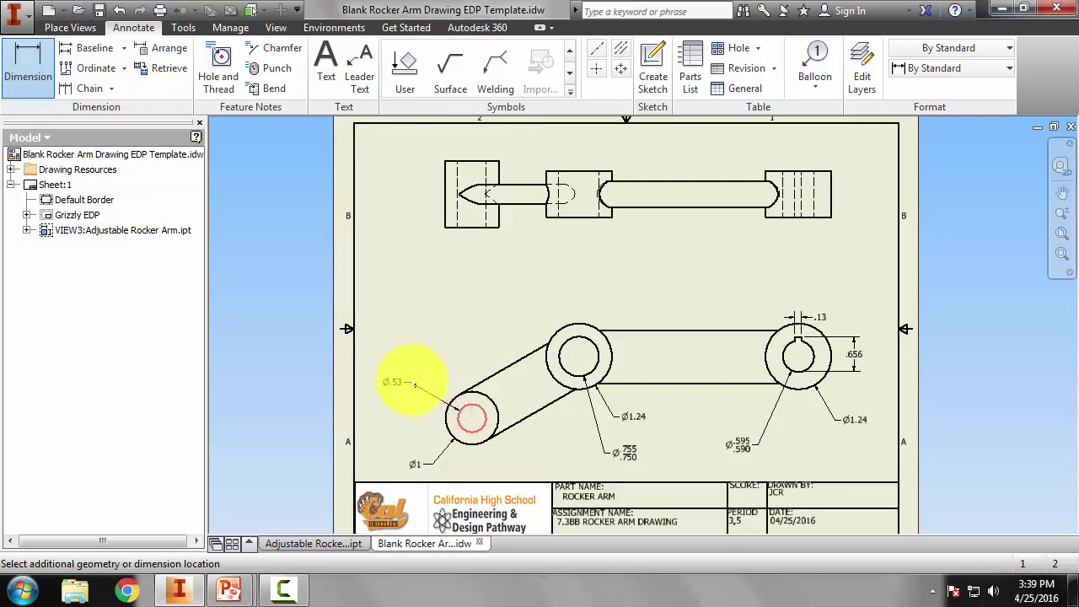
{"action": "left_click", "coordinate": [411, 381]}
{"action": "key", "text": "alt+Tab"}
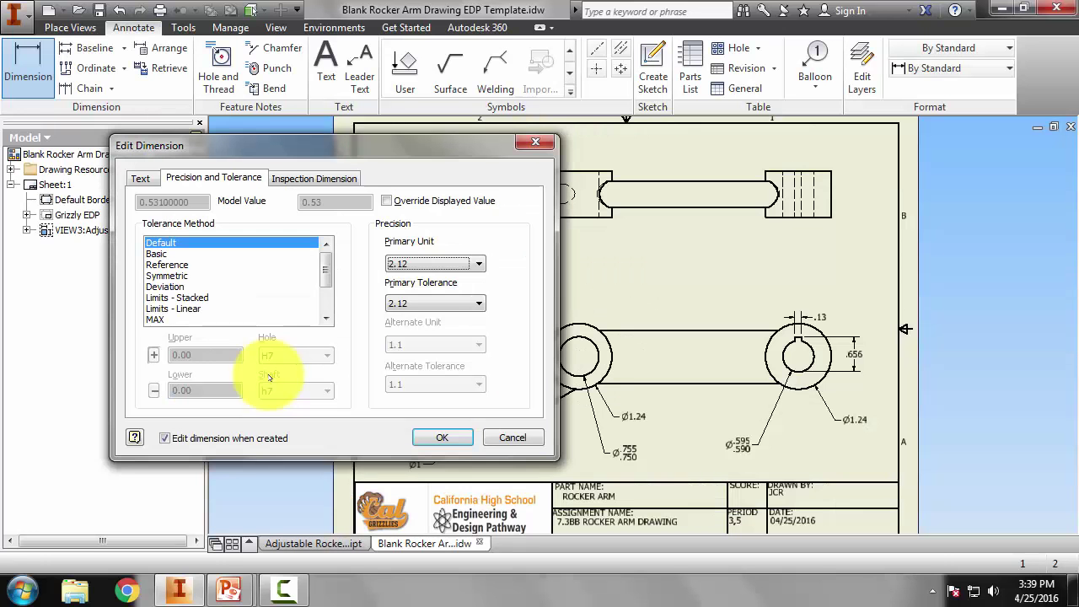
{"action": "left_click", "coordinate": [419, 263]}
{"action": "left_click", "coordinate": [419, 301]}
Set three-decimal Limits - Stacked tolerance with upper limit .536, giving .536/.531
{"action": "left_click", "coordinate": [455, 303]}
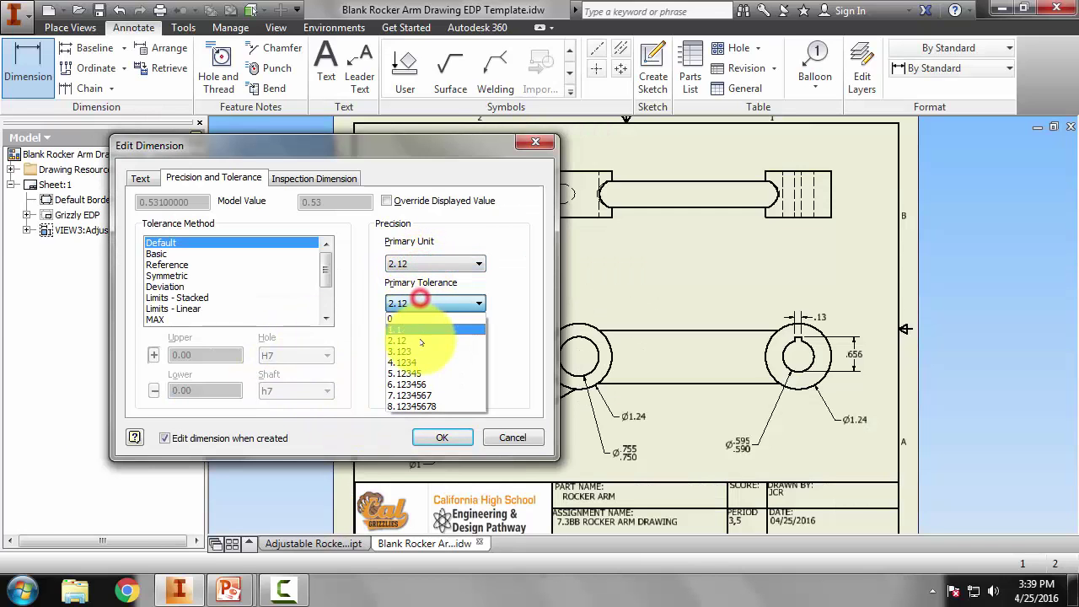
{"action": "left_click", "coordinate": [421, 351]}
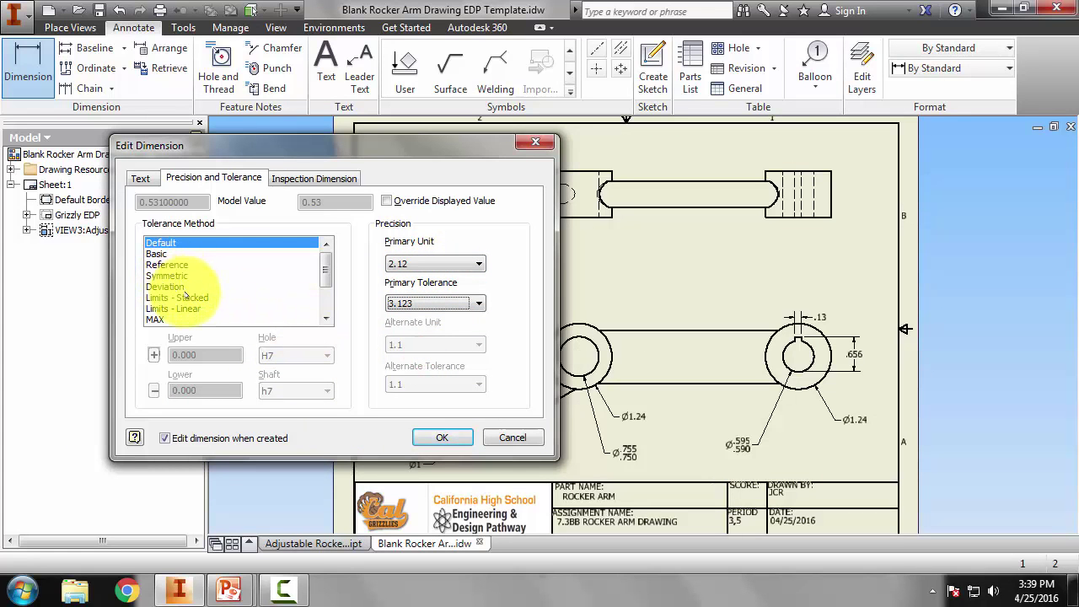
{"action": "left_click", "coordinate": [189, 297]}
{"action": "left_click", "coordinate": [210, 356]}
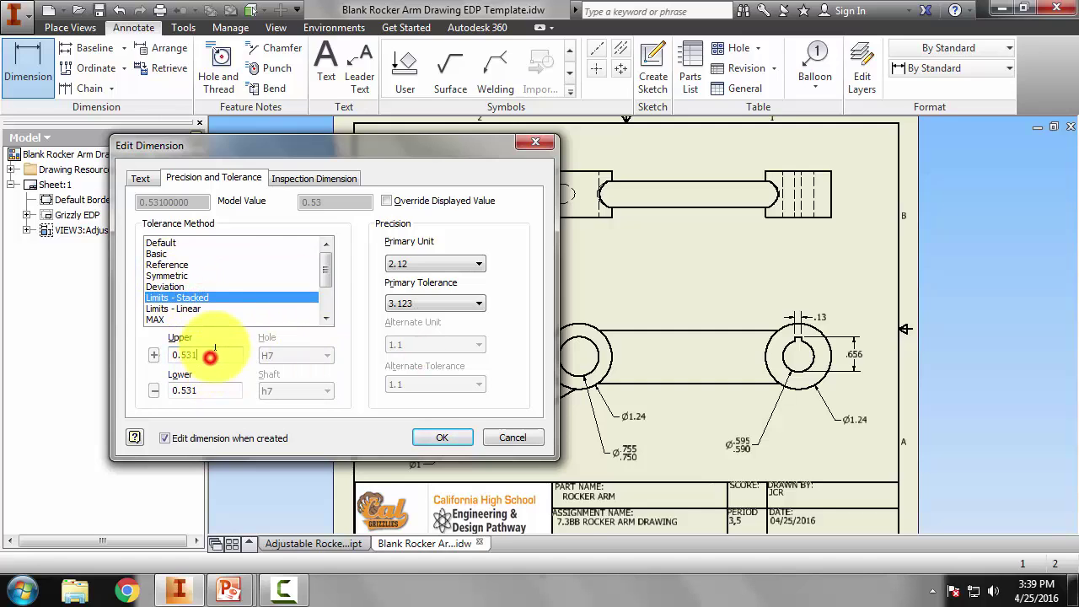
{"action": "type", "text": "6"}
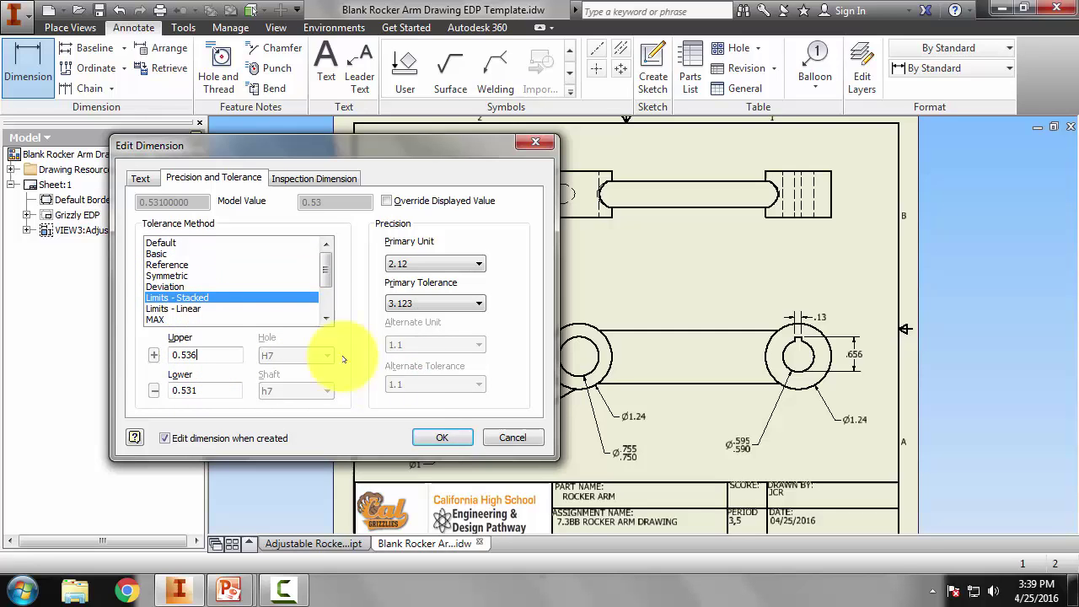
{"action": "left_click", "coordinate": [437, 436]}
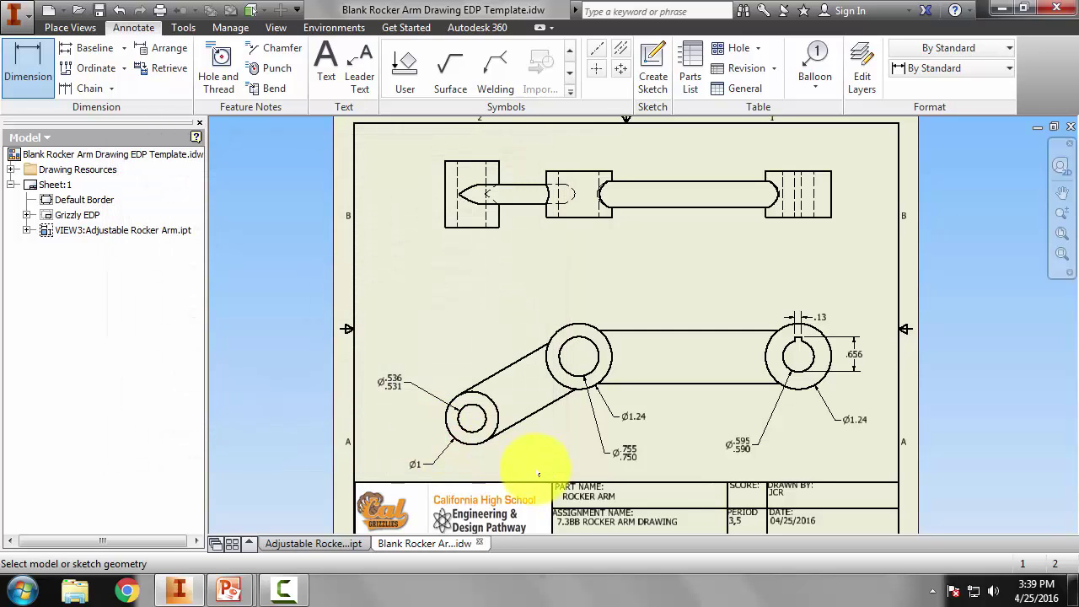
{"action": "key", "text": "alt+Tab"}
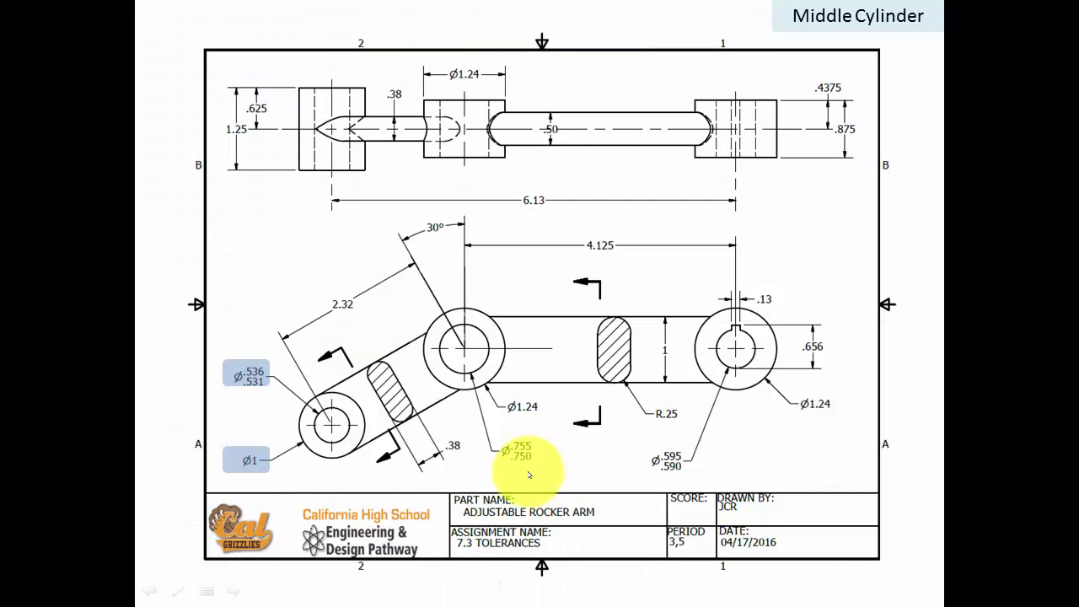
{"action": "key", "text": "alt+Tab"}
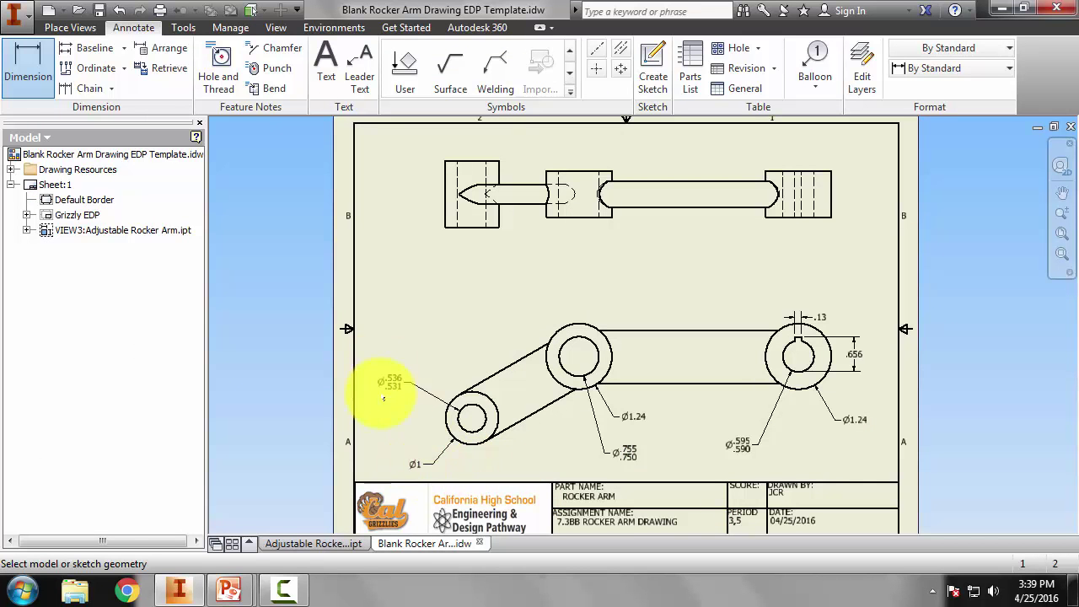
{"action": "key", "text": "alt+Tab"}
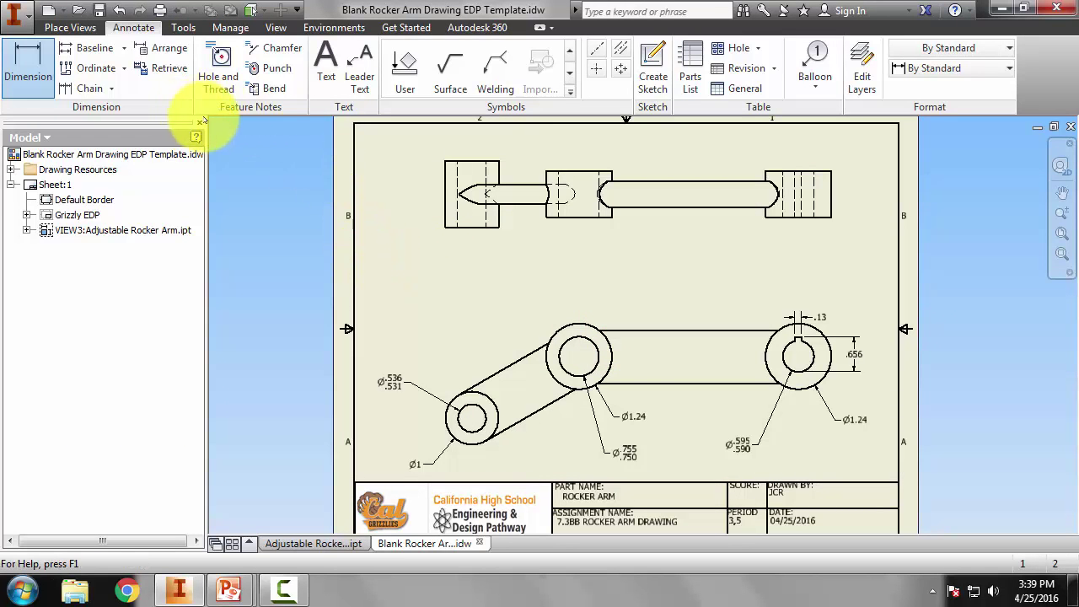
Add center marks to the middle, small left and right hub holes
{"action": "left_click", "coordinate": [596, 69]}
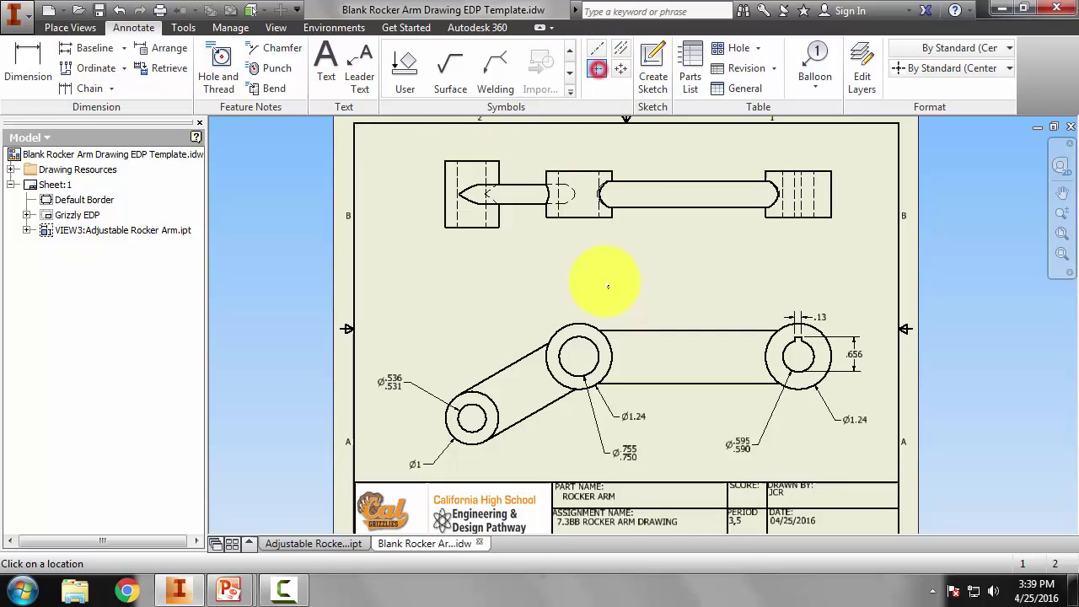
{"action": "left_click", "coordinate": [598, 352]}
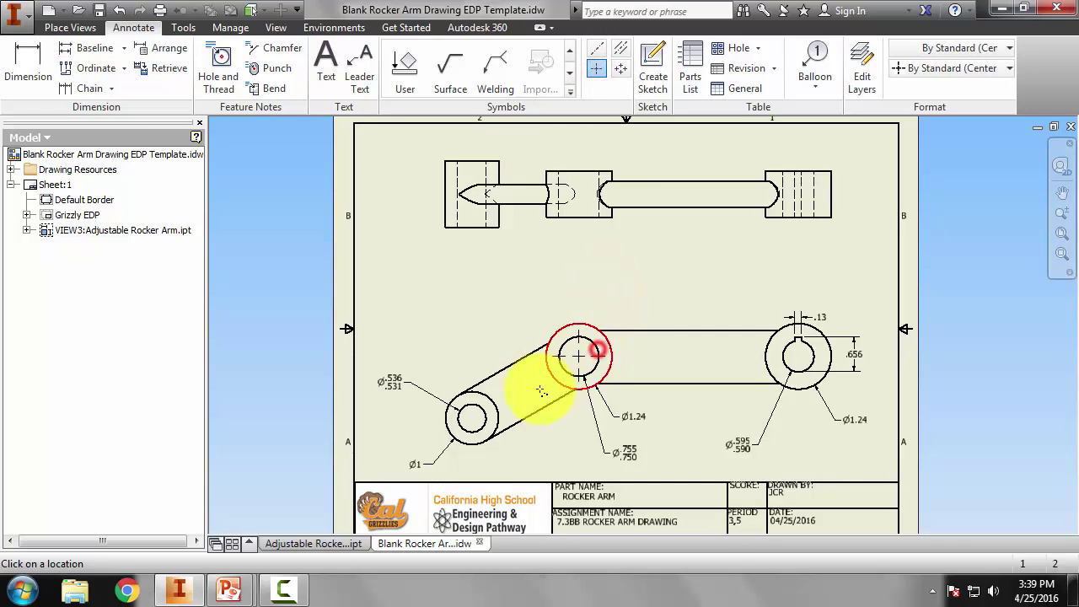
{"action": "left_click", "coordinate": [484, 411]}
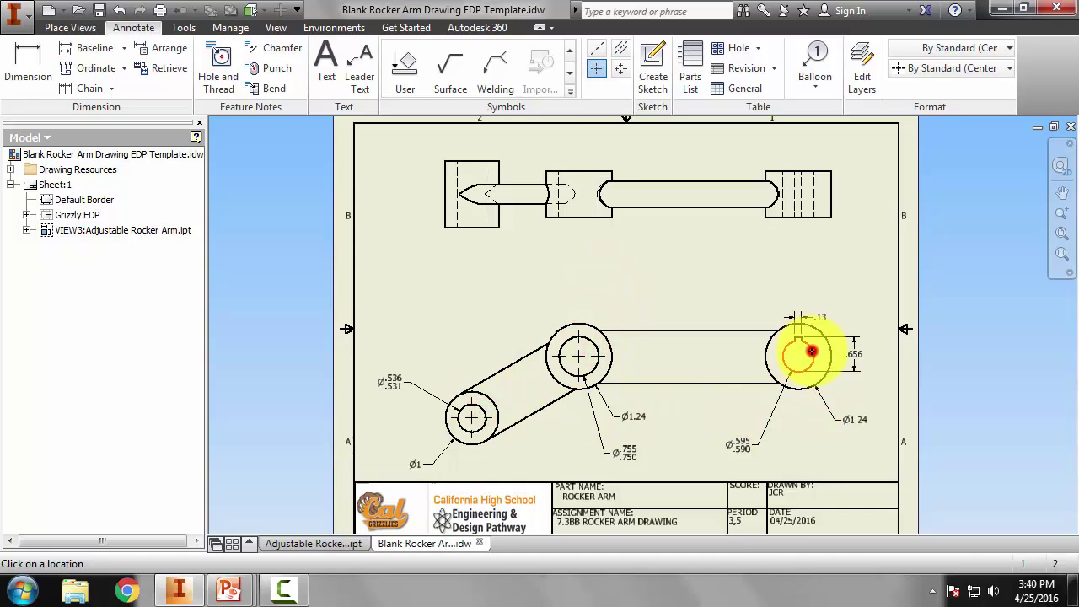
{"action": "left_click", "coordinate": [811, 352]}
Add bisector centerlines between the hidden hole edges of the top-view blocks
{"action": "left_click", "coordinate": [621, 48]}
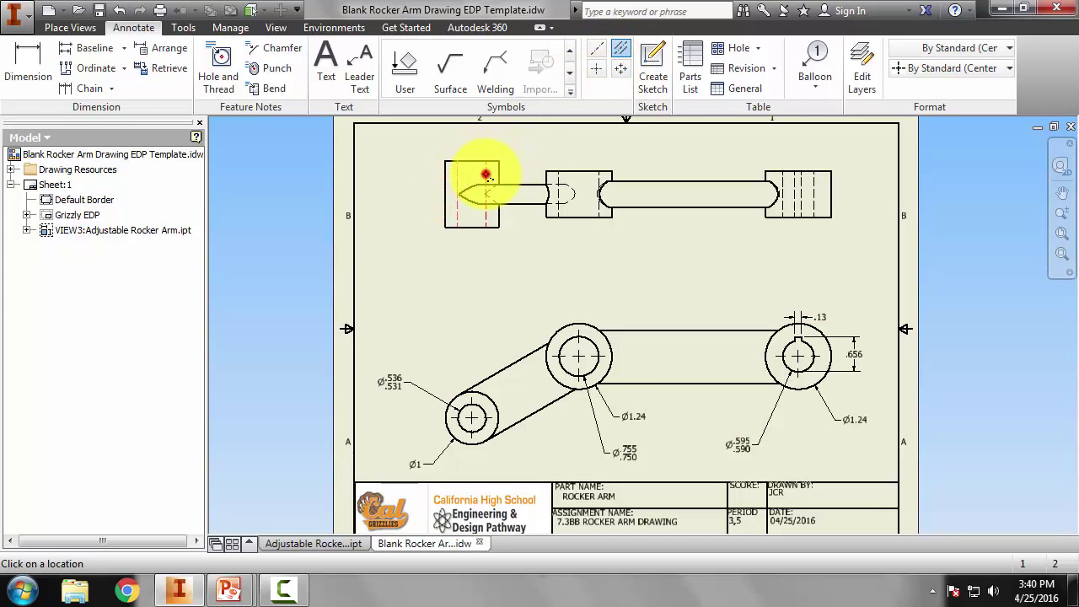
{"action": "left_click", "coordinate": [486, 176]}
{"action": "left_click", "coordinate": [559, 179]}
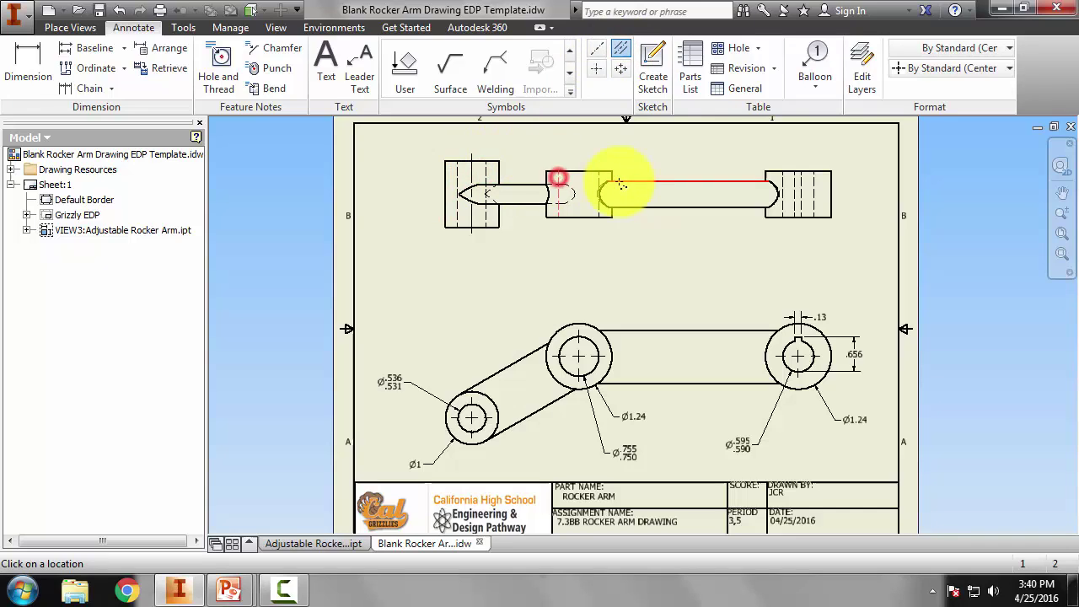
{"action": "left_click", "coordinate": [784, 187]}
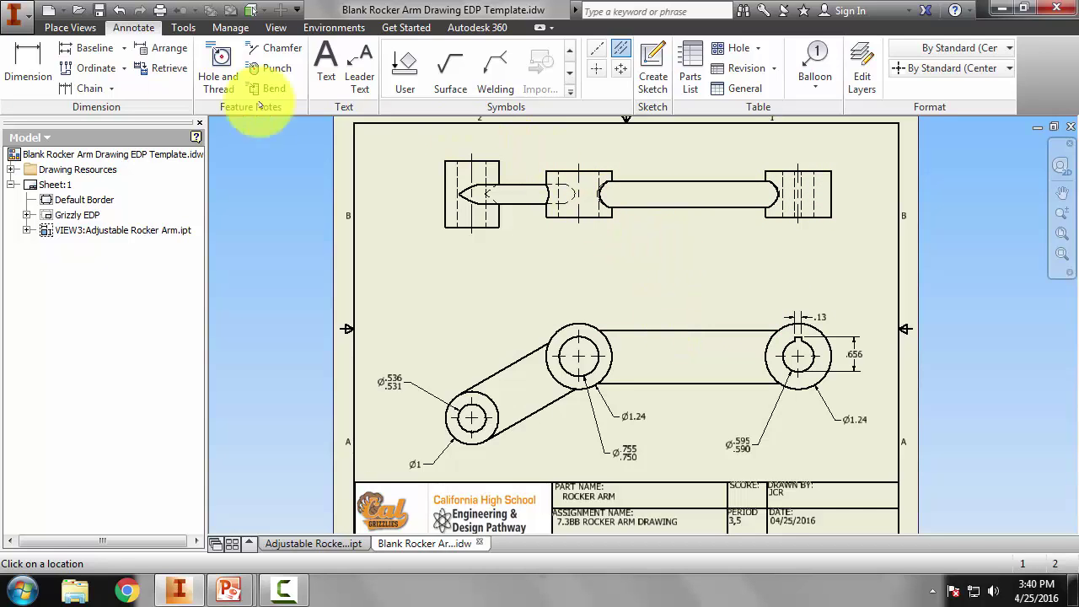
Dimension the middle-to-right hub center distance as 4.125 above the view, to three decimals
{"action": "left_click", "coordinate": [28, 63]}
{"action": "left_click", "coordinate": [578, 356]}
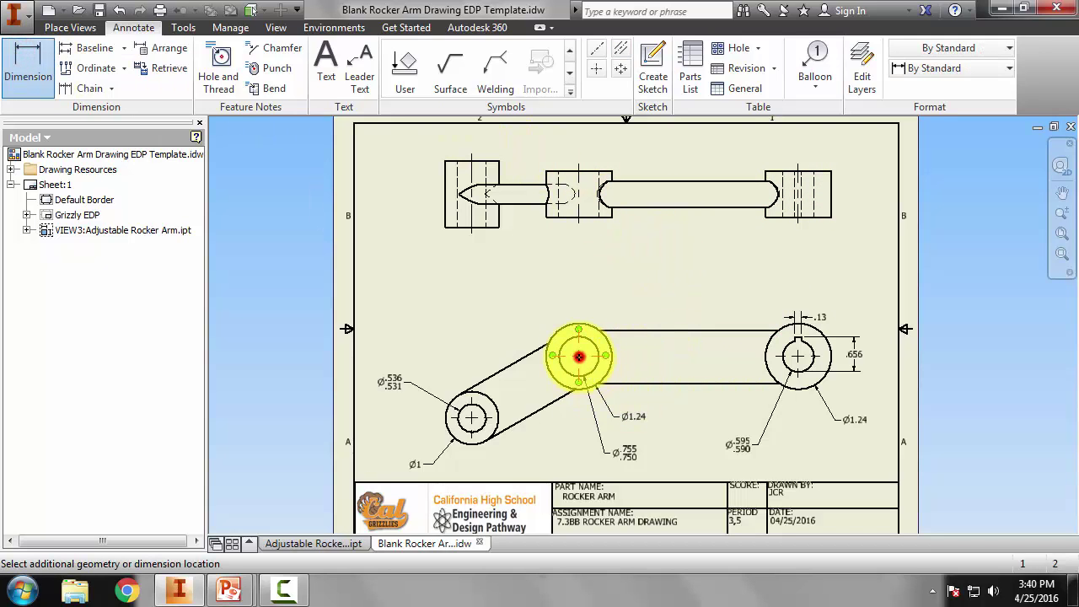
{"action": "left_click", "coordinate": [796, 355]}
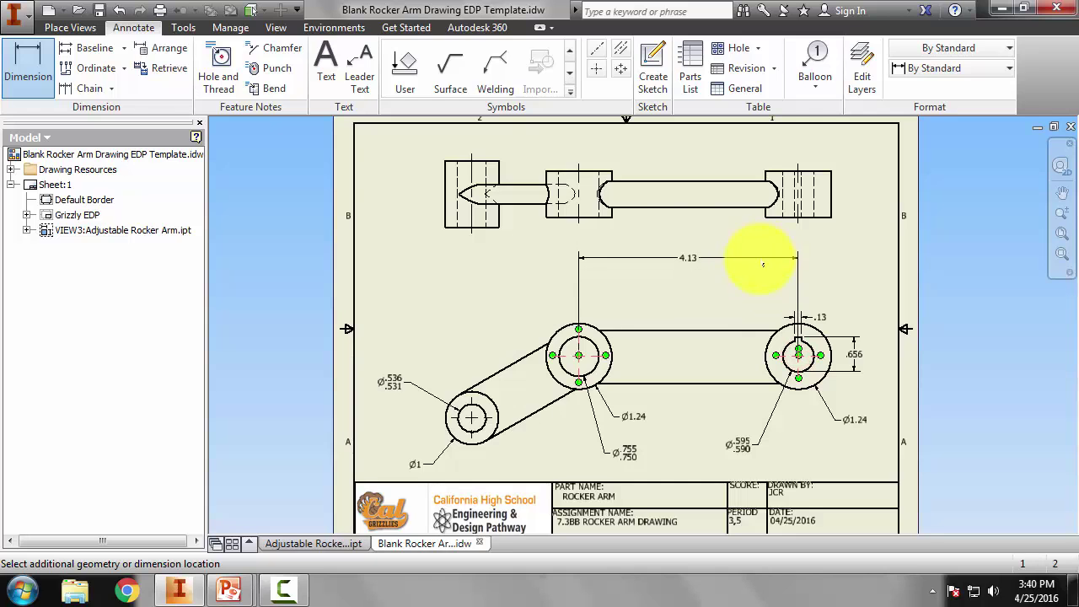
{"action": "left_click", "coordinate": [758, 260]}
{"action": "left_click", "coordinate": [431, 264]}
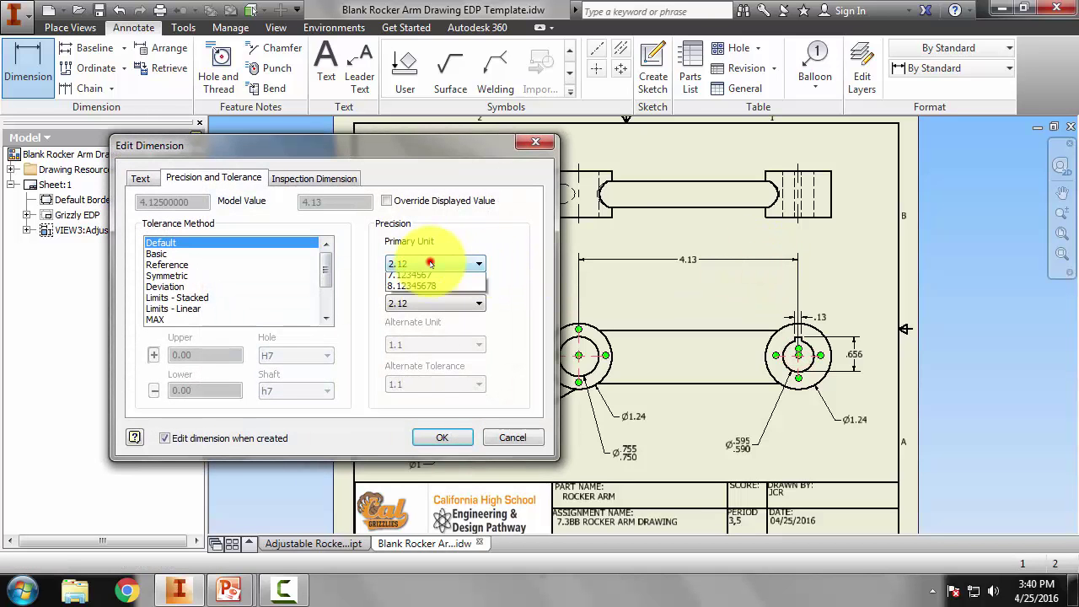
{"action": "left_click", "coordinate": [421, 310]}
{"action": "left_click", "coordinate": [423, 436]}
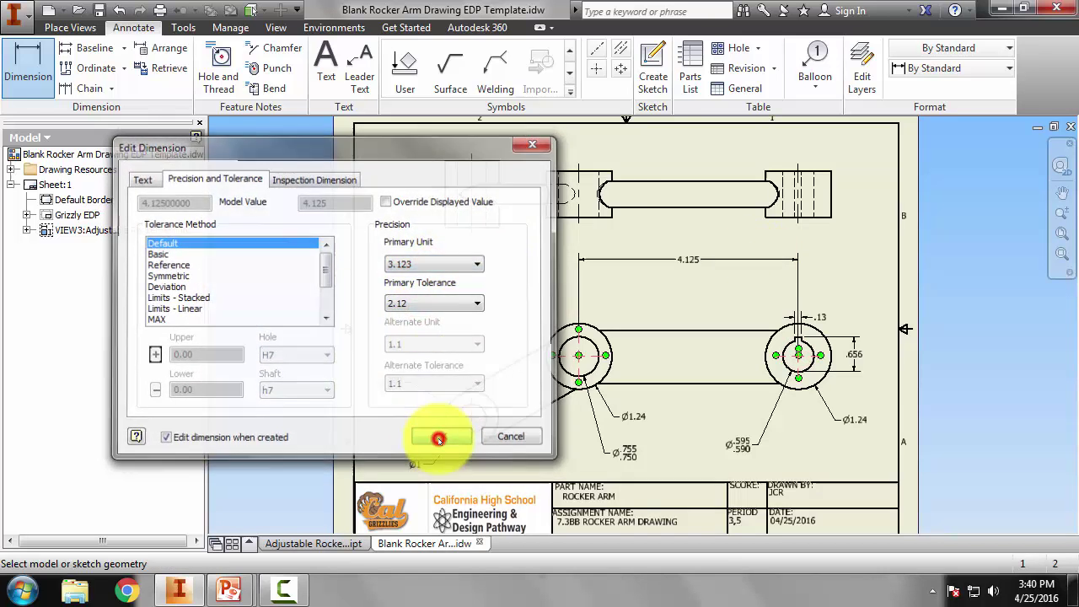
{"action": "key", "text": "alt+Tab"}
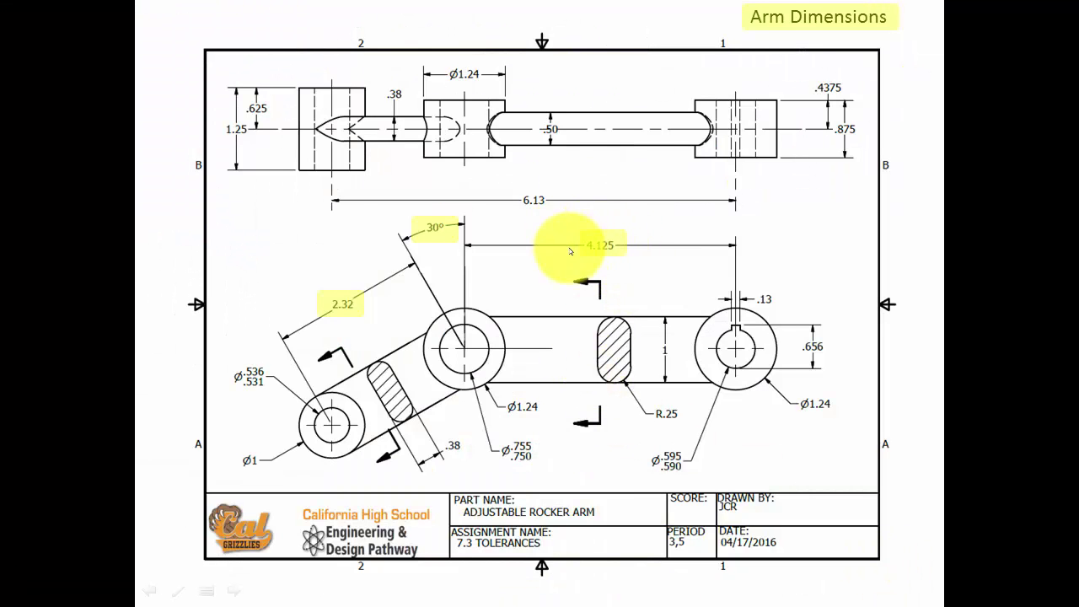
{"action": "key", "text": "alt+Tab"}
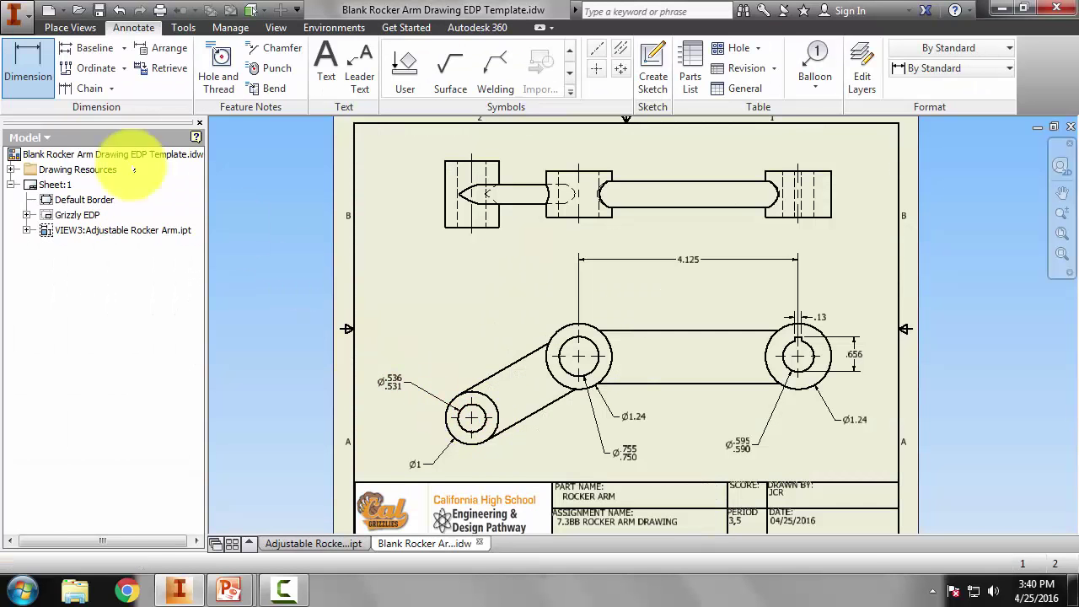
Add the 2.32 aligned center distance between the small left hole and middle hub
{"action": "left_click", "coordinate": [14, 56]}
{"action": "left_click", "coordinate": [472, 418]}
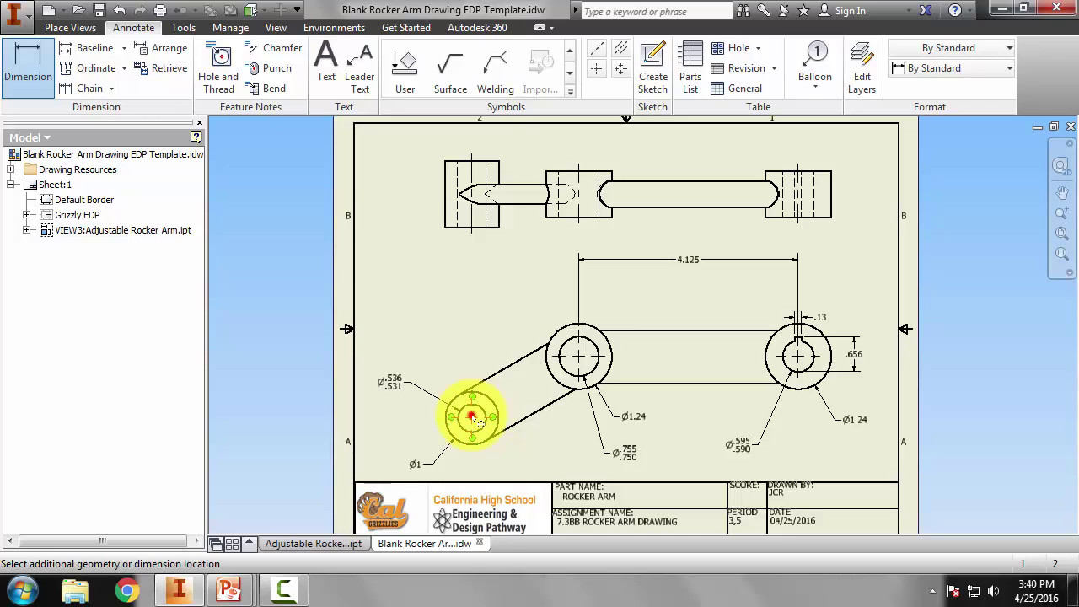
{"action": "left_click", "coordinate": [595, 373]}
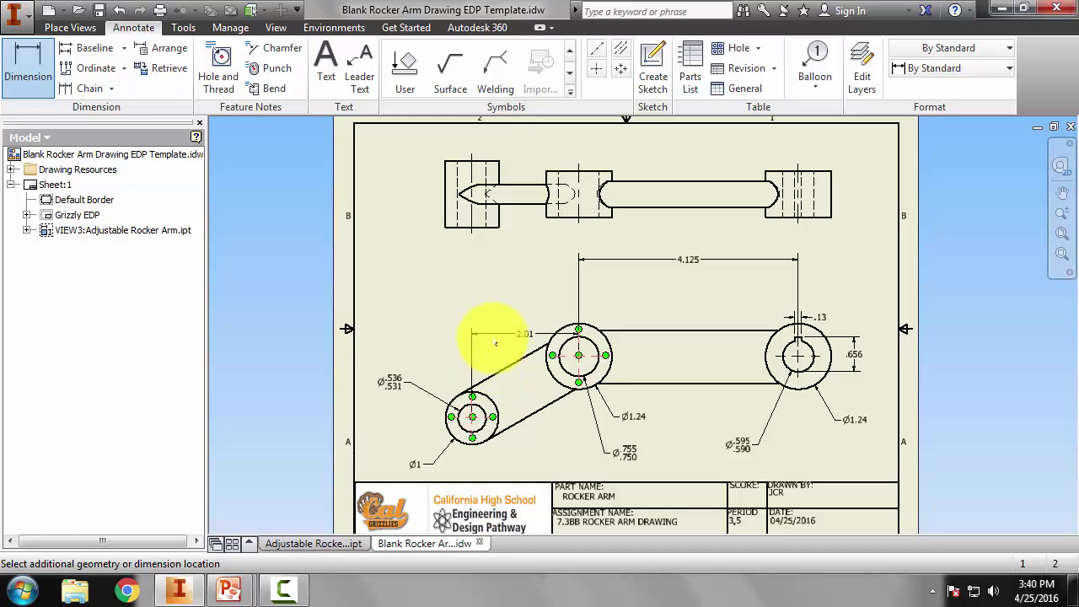
{"action": "left_click", "coordinate": [492, 363]}
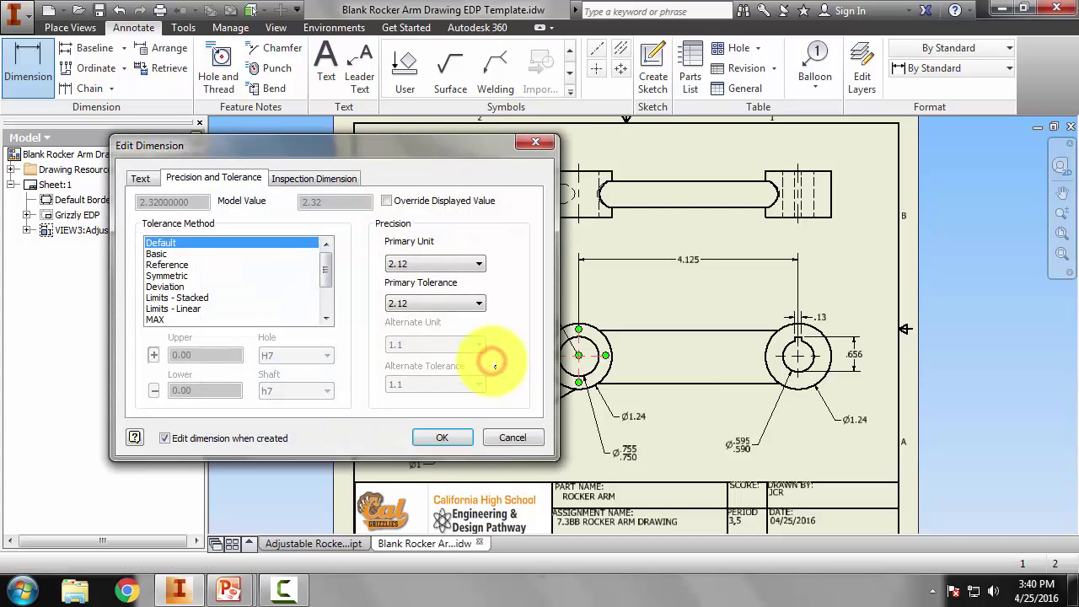
{"action": "left_click", "coordinate": [442, 436]}
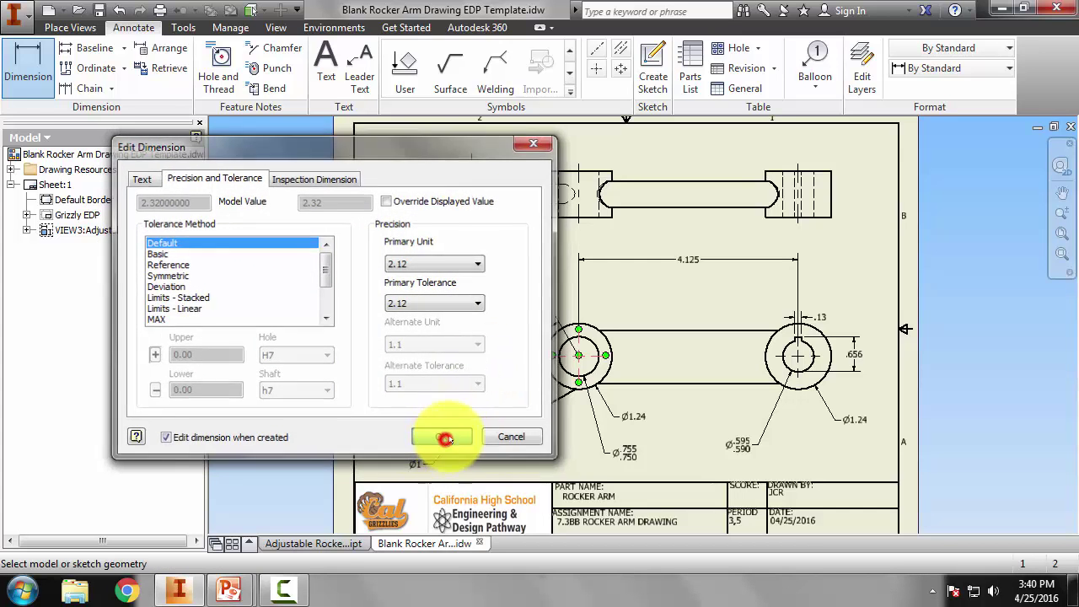
{"action": "left_click", "coordinate": [504, 354]}
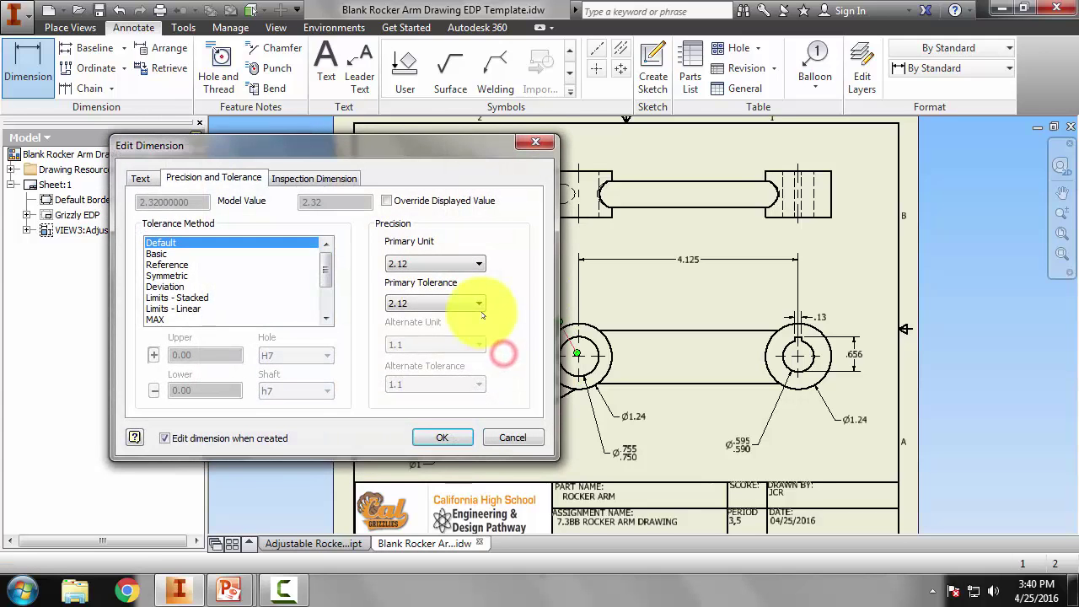
{"action": "left_click", "coordinate": [441, 435]}
End dimensioning and drag the 2.32 dimension up and away from the link
{"action": "right_click", "coordinate": [506, 348]}
{"action": "left_click", "coordinate": [428, 343]}
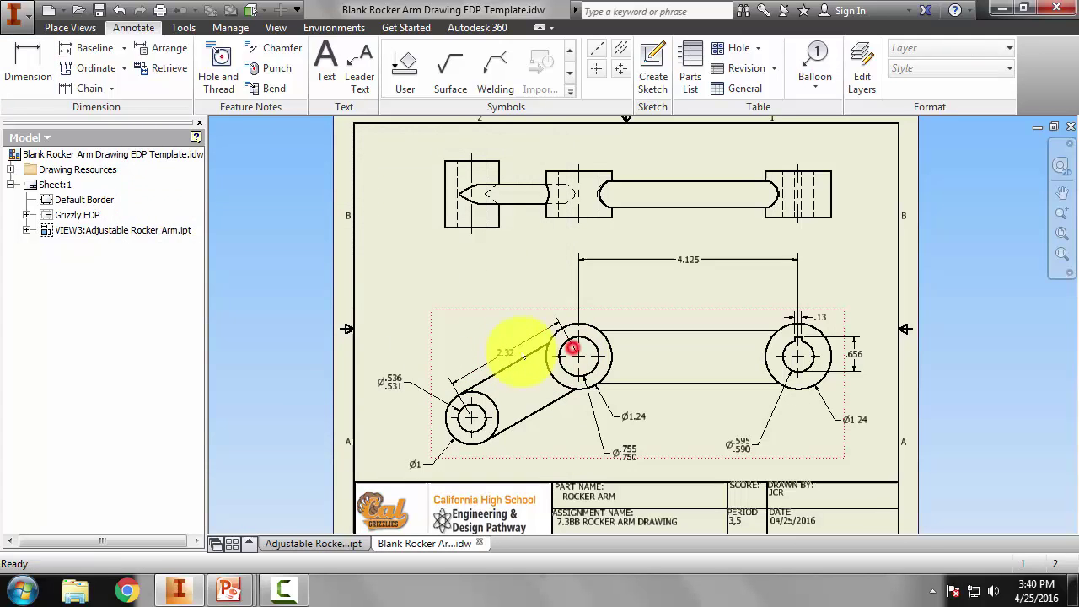
{"action": "left_click", "coordinate": [506, 361]}
{"action": "left_click_drag", "start_coordinate": [509, 358], "coordinate": [481, 309]}
{"action": "key", "text": "alt+Tab"}
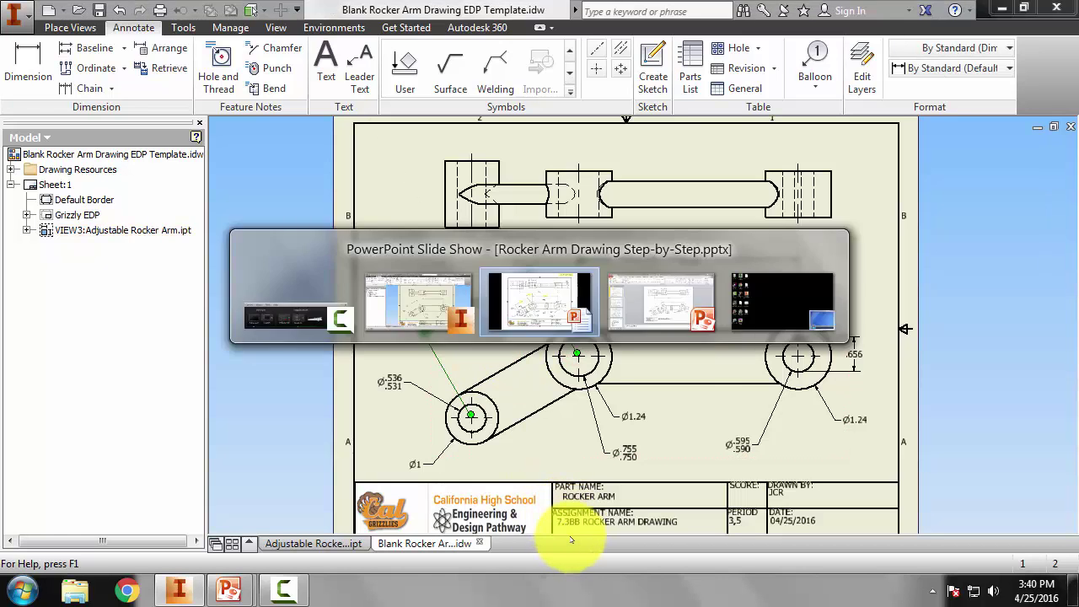
{"action": "key", "text": "alt+Tab"}
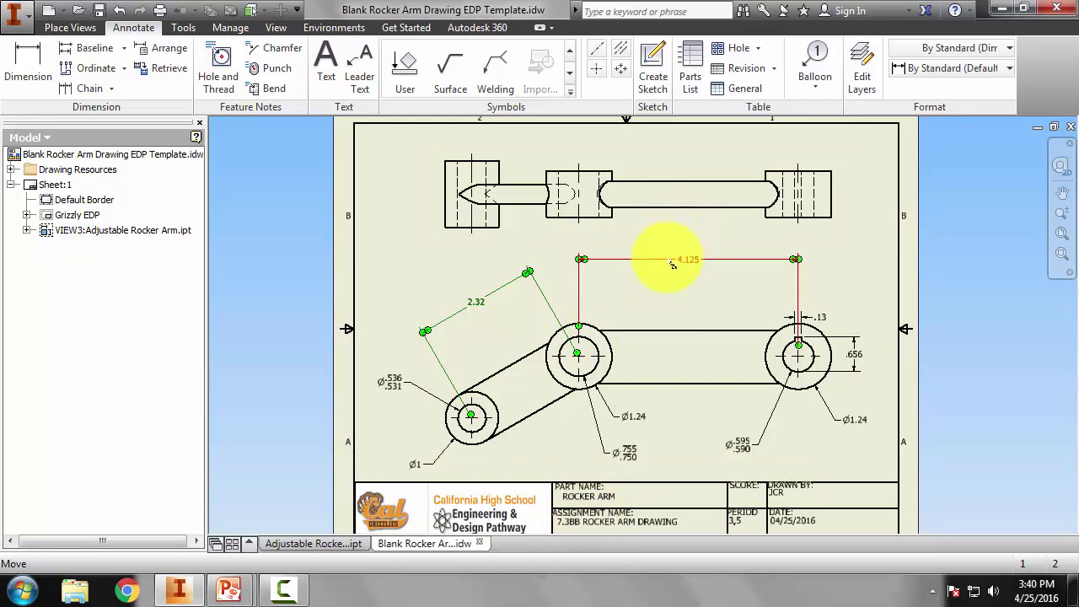
Start a new sketch and draw a vertical line upward from the middle boss centre
{"action": "left_click", "coordinate": [654, 67]}
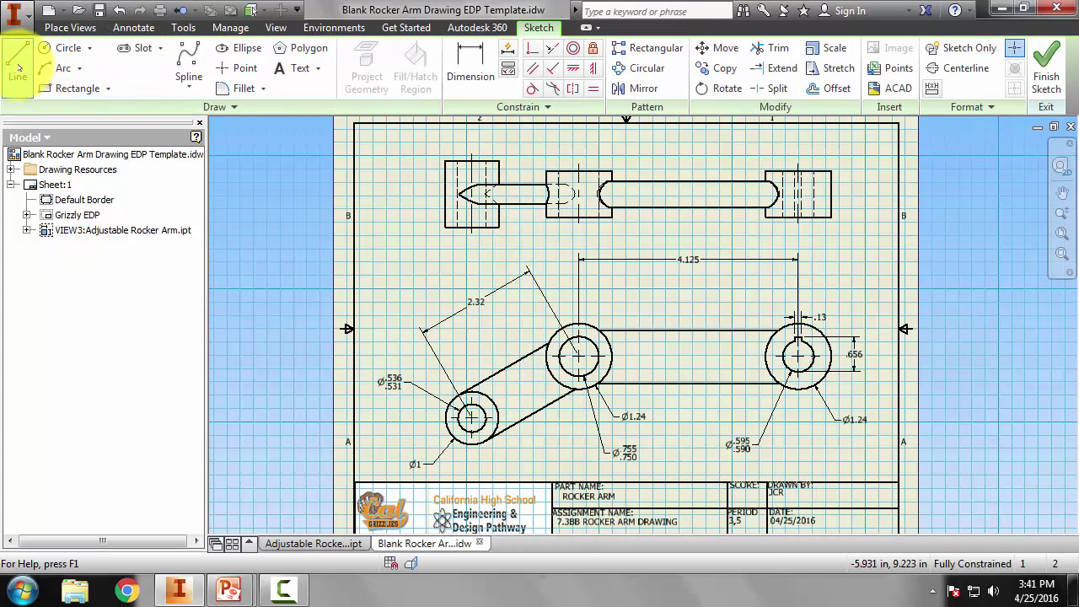
{"action": "left_click", "coordinate": [17, 62]}
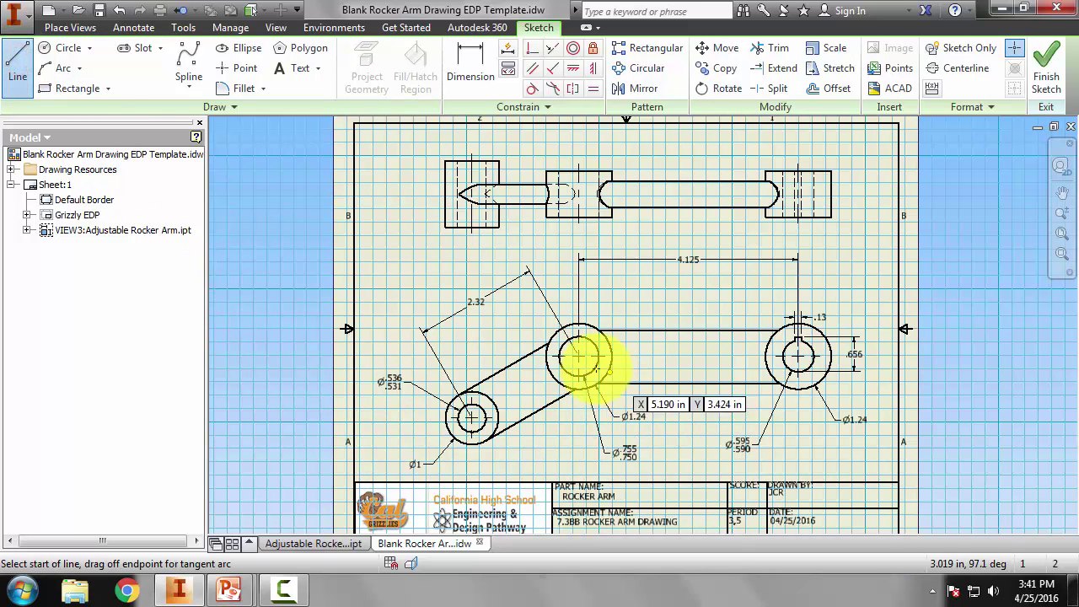
{"action": "left_click", "coordinate": [578, 357]}
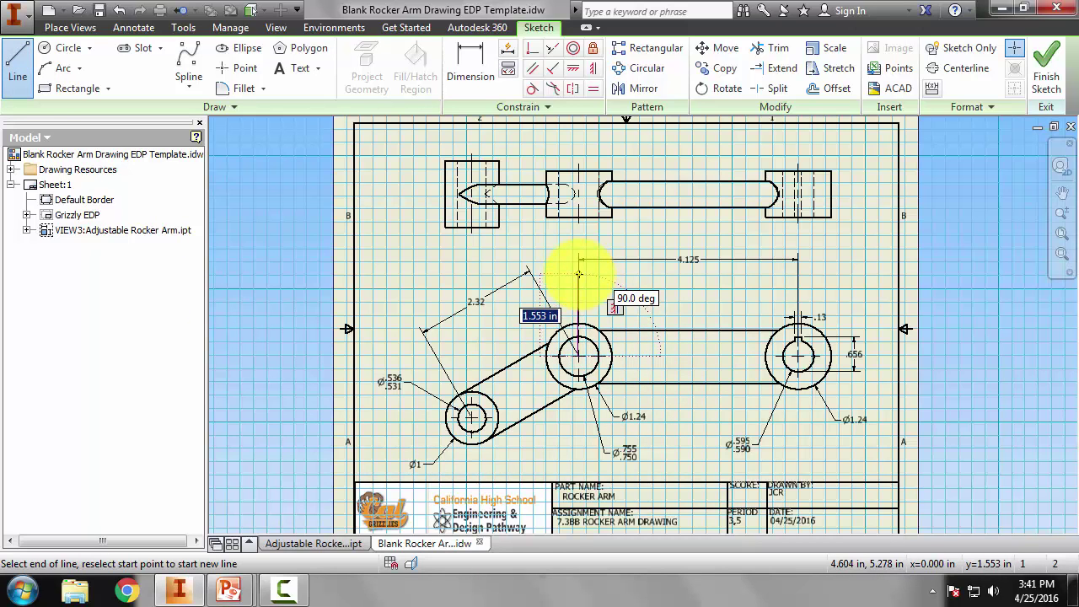
{"action": "left_click", "coordinate": [578, 274]}
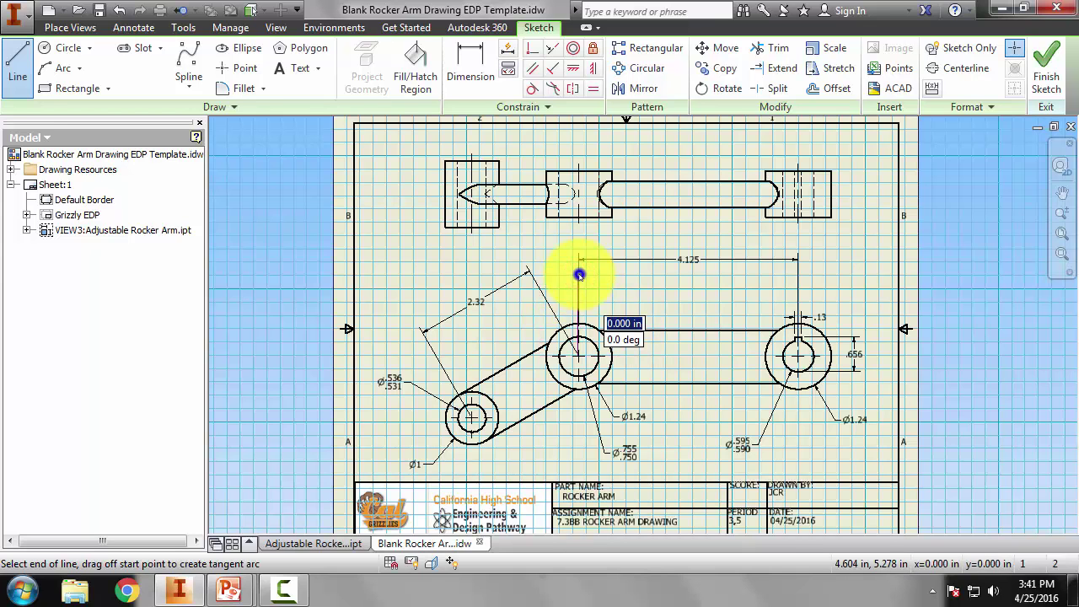
{"action": "right_click", "coordinate": [578, 274]}
{"action": "left_click", "coordinate": [631, 260]}
Draw a 120° line from the boss centre, delete its angle dimension, and finish the sketch
{"action": "left_click", "coordinate": [17, 63]}
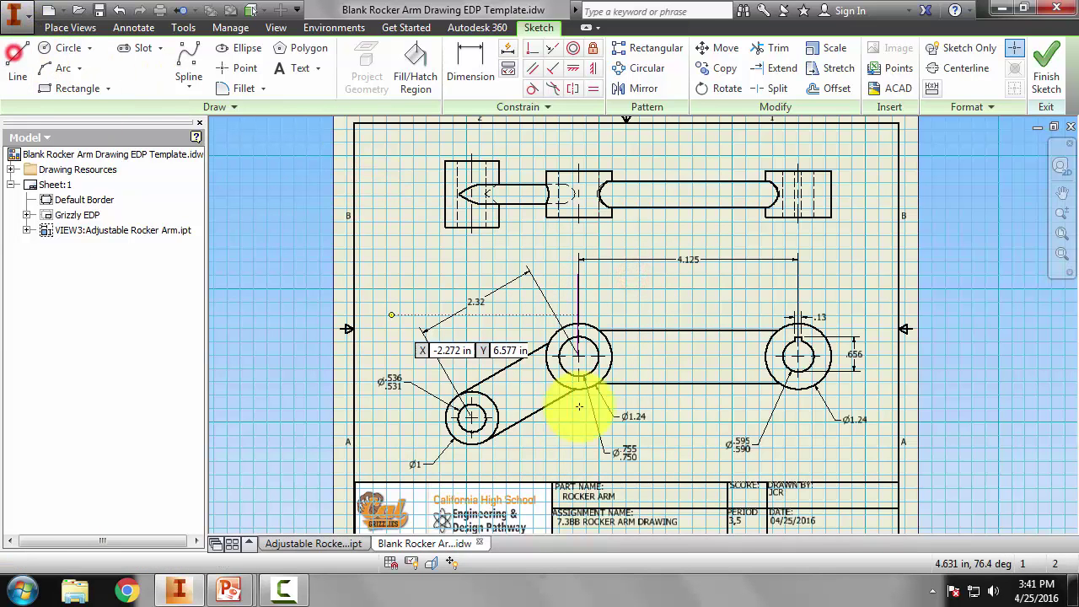
{"action": "left_click", "coordinate": [579, 357]}
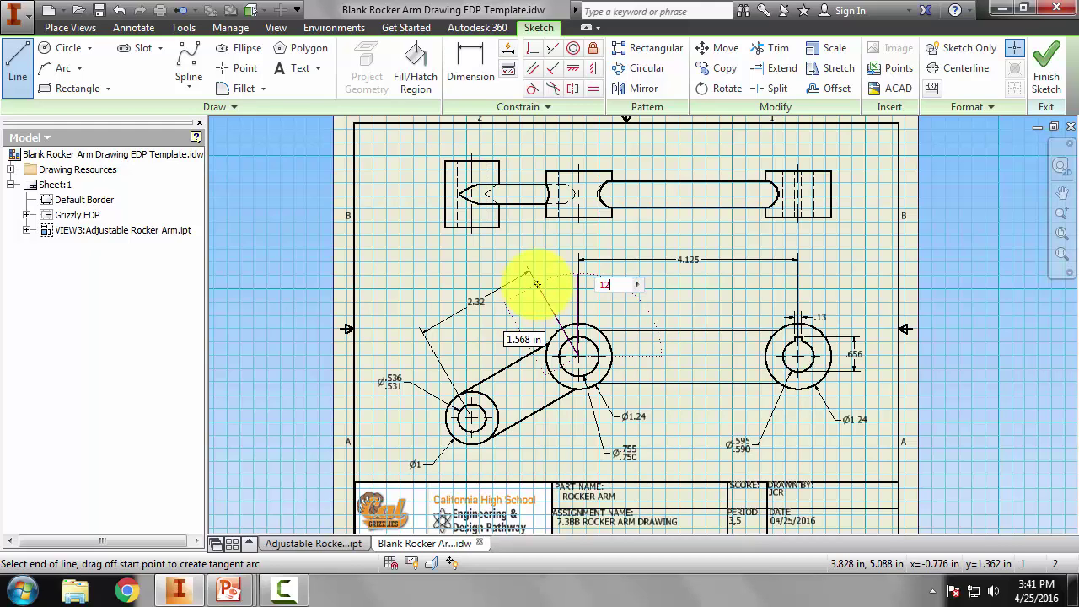
{"action": "key", "text": "Tab"}
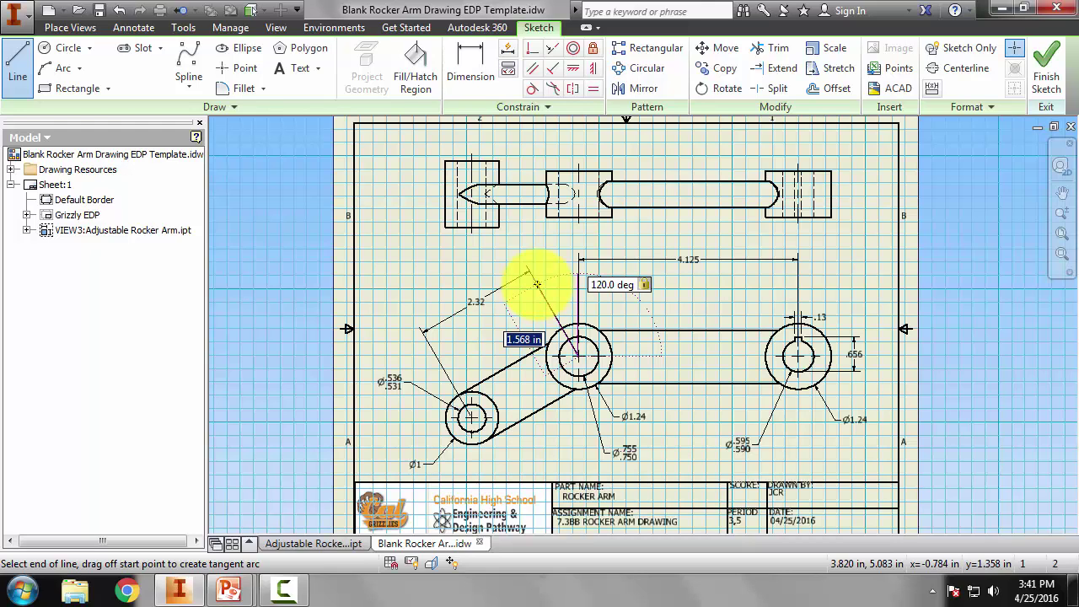
{"action": "left_click", "coordinate": [537, 285]}
{"action": "right_click", "coordinate": [544, 283]}
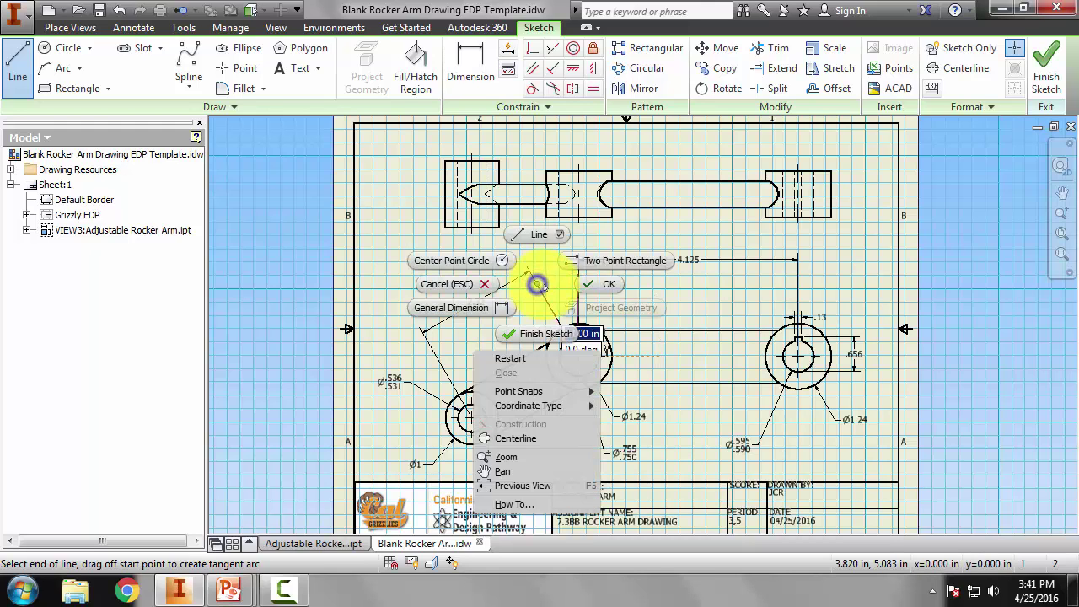
{"action": "left_click", "coordinate": [590, 280]}
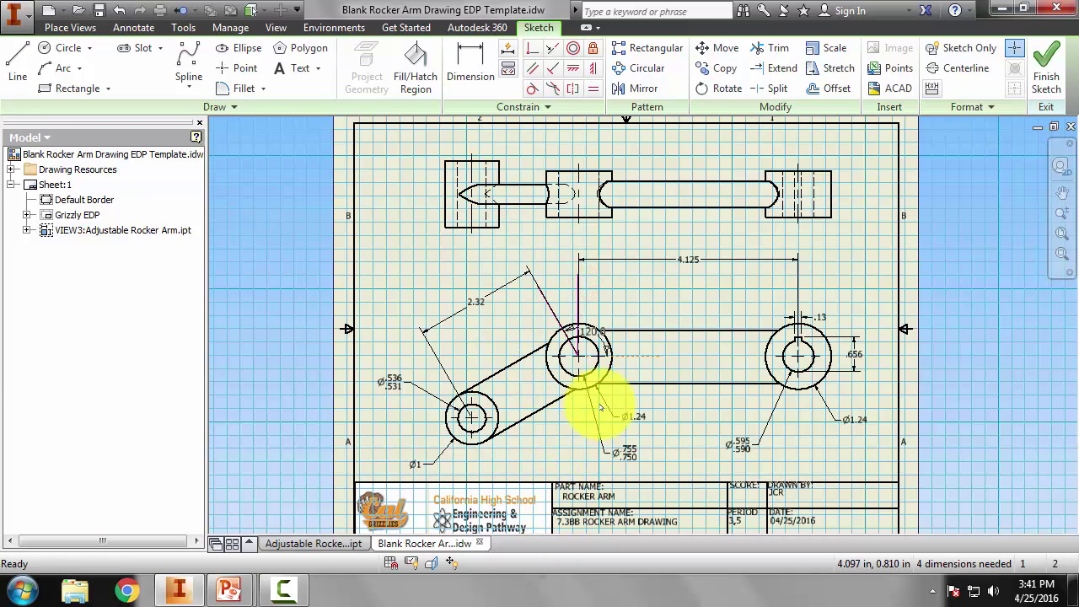
{"action": "right_click", "coordinate": [597, 335]}
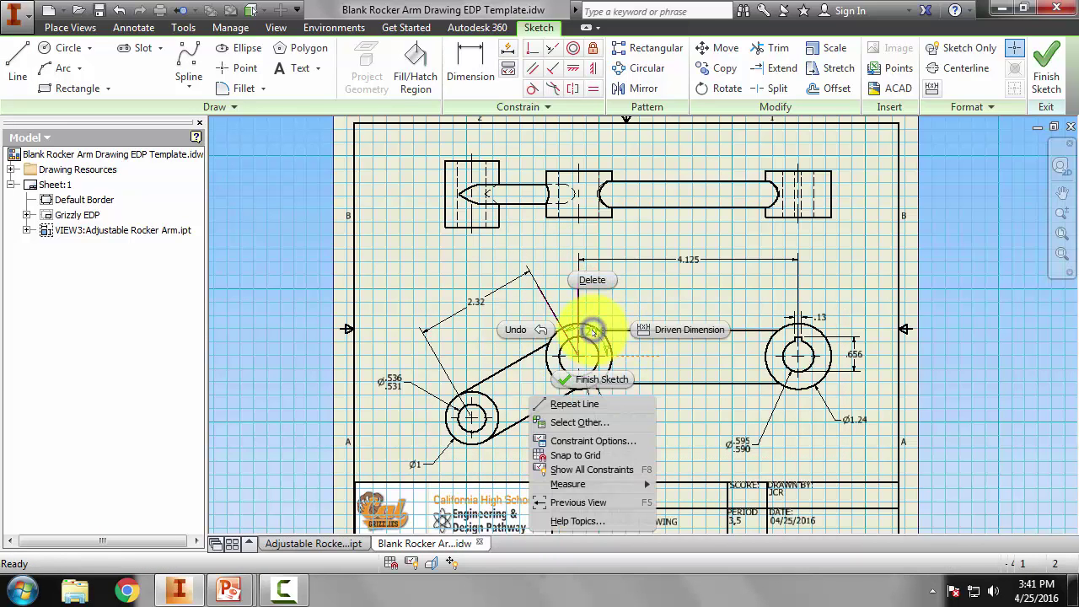
{"action": "left_click", "coordinate": [601, 283]}
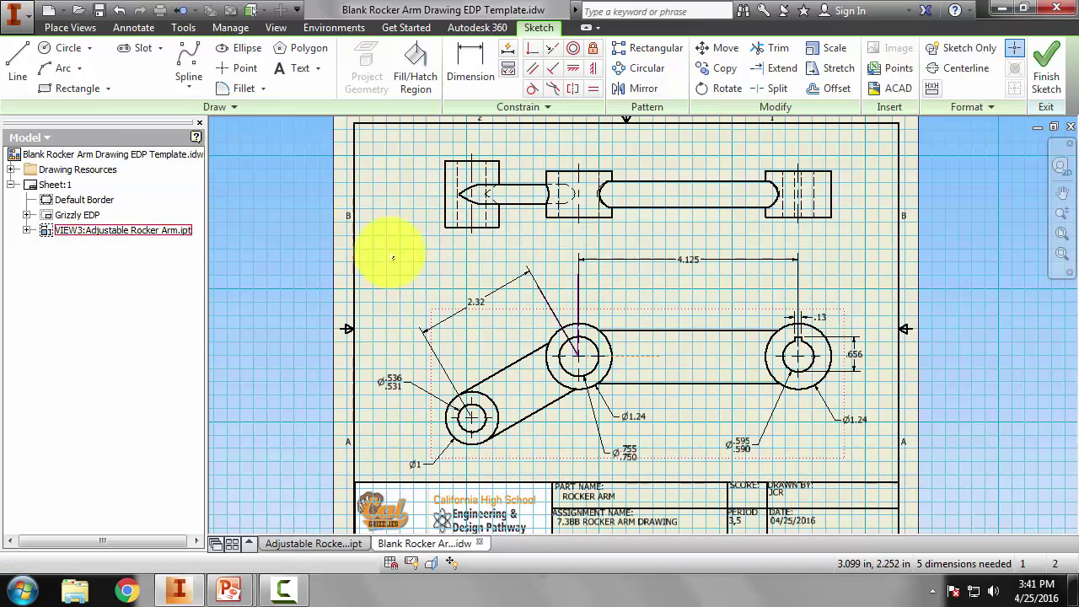
{"action": "left_click", "coordinate": [1043, 67]}
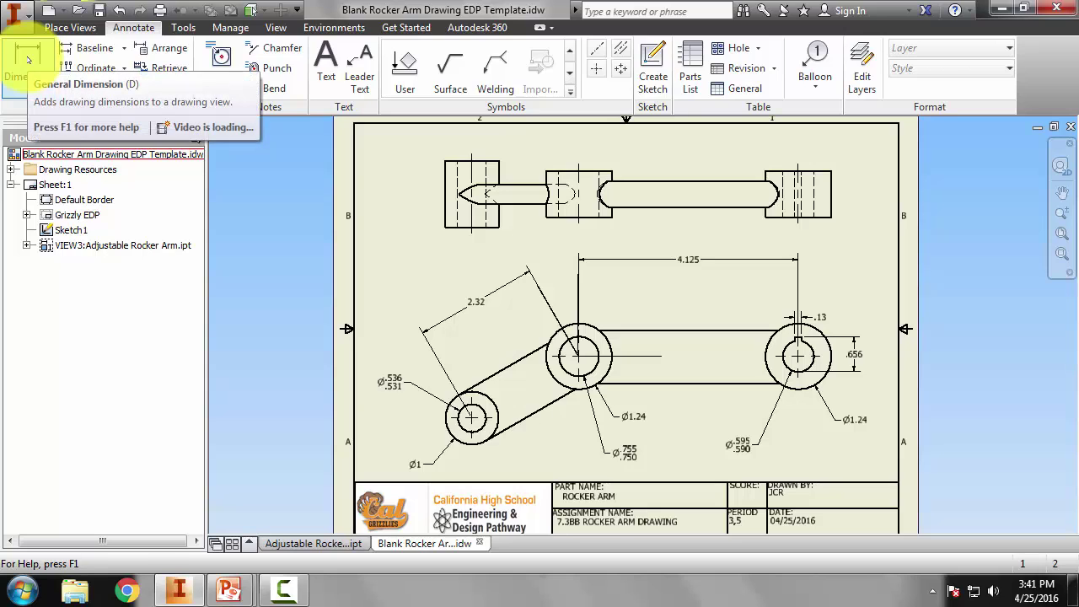
Add a 30° angle dimension between the angled sketch line and the vertical line
{"action": "left_click", "coordinate": [29, 59]}
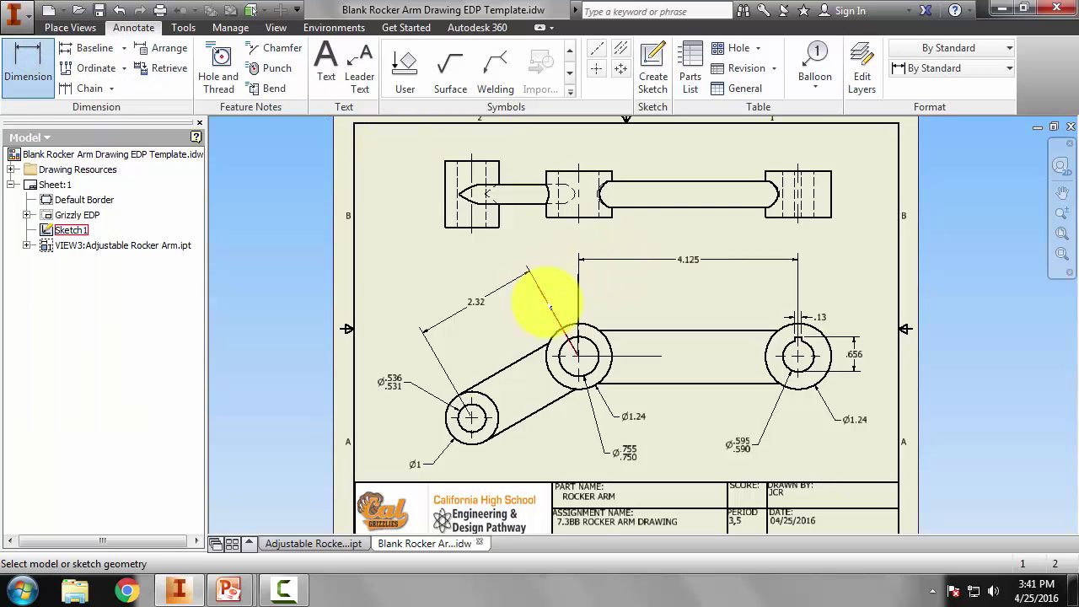
{"action": "left_click", "coordinate": [551, 305]}
{"action": "left_click", "coordinate": [578, 297]}
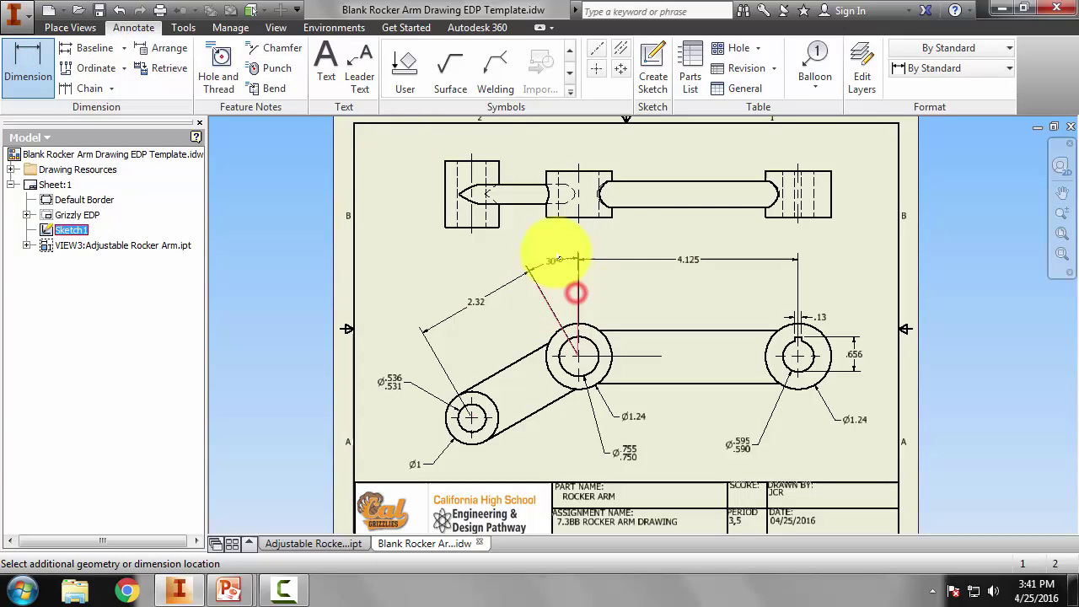
{"action": "left_click", "coordinate": [548, 242]}
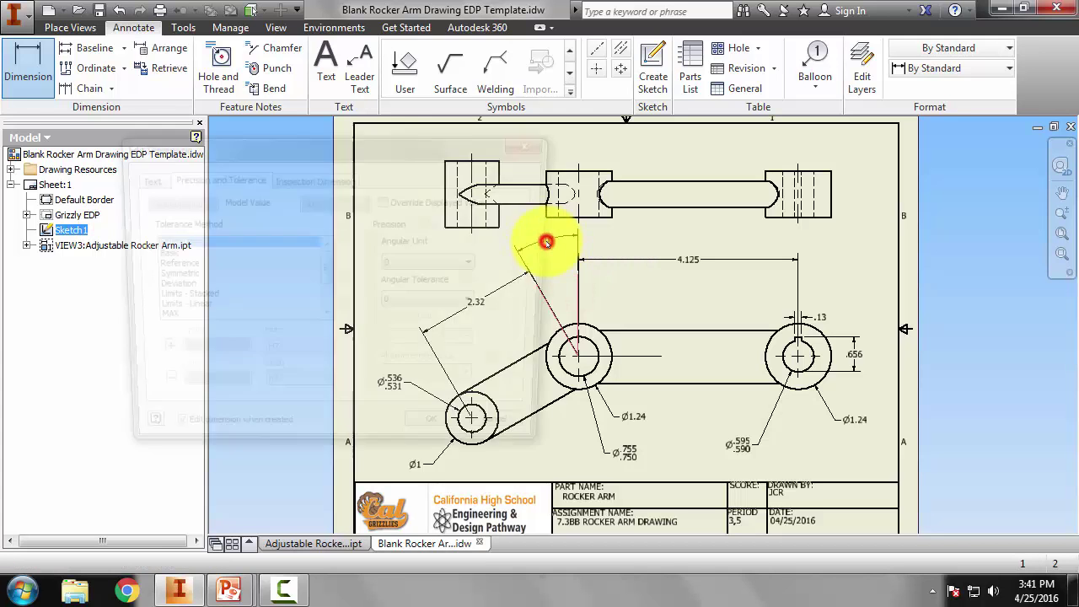
{"action": "left_click", "coordinate": [440, 435]}
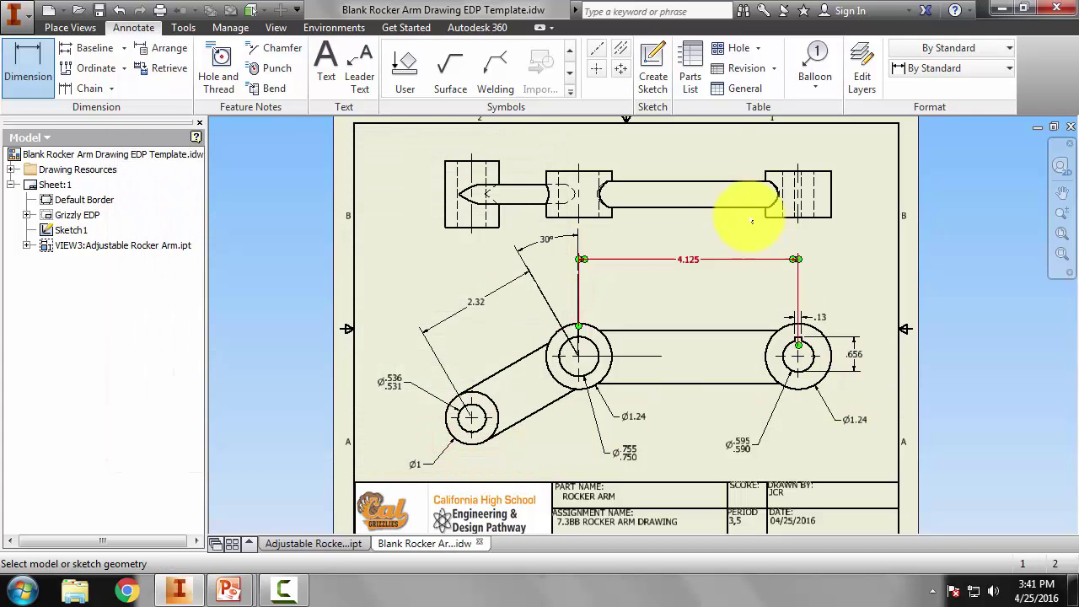
End the Dimension tool and drag the top view's border slightly upward
{"action": "key", "text": "Escape"}
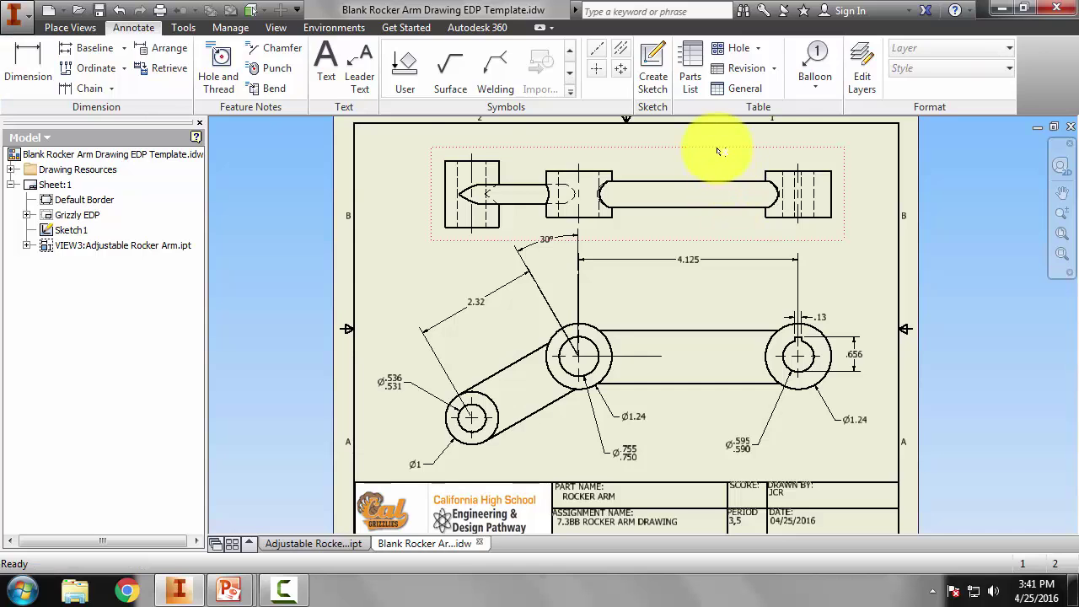
{"action": "left_click_drag", "start_coordinate": [713, 149], "coordinate": [713, 130]}
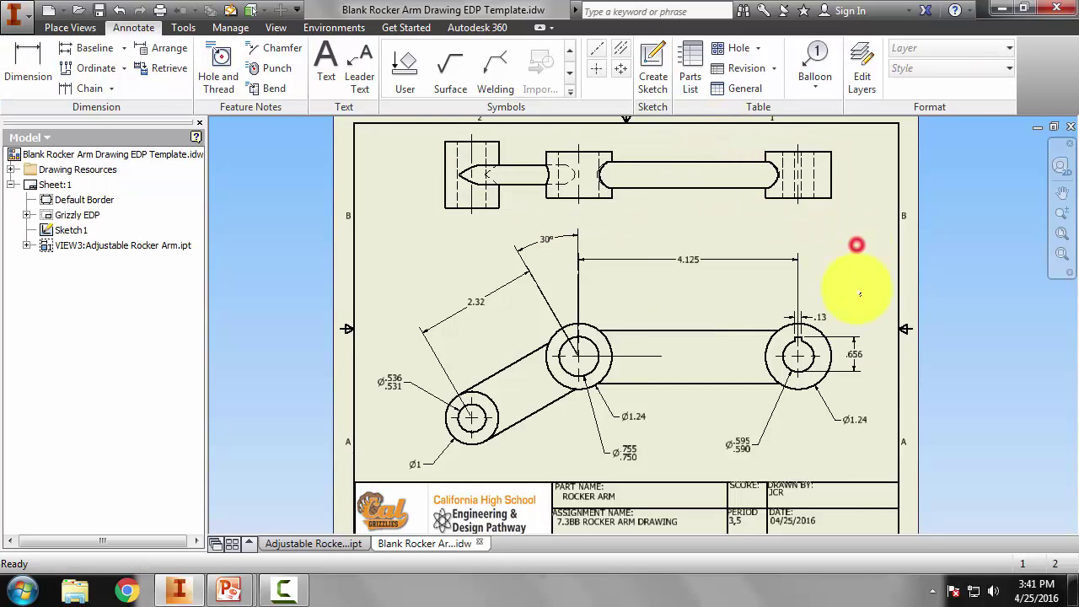